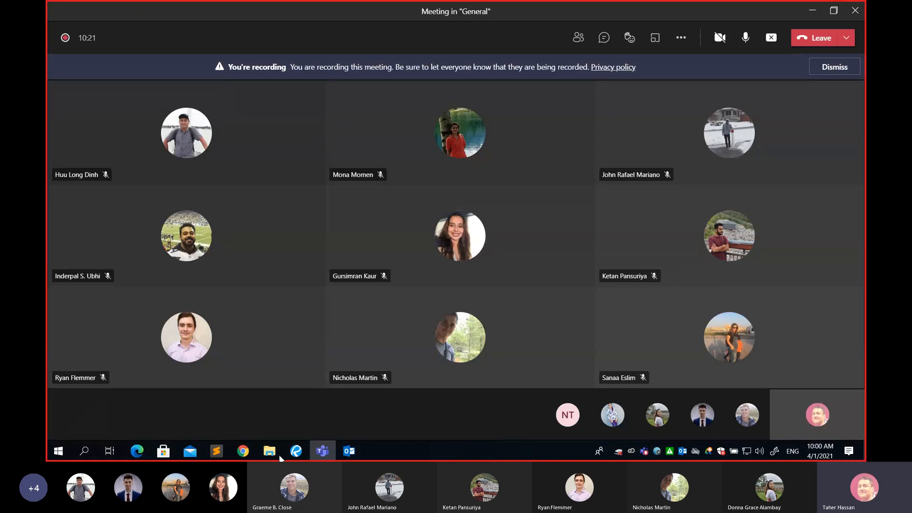
After glancing at the session agenda, launch ArcMap 10.6.1 from the Start menu's ArcGIS group
{"action": "left_click", "coordinate": [299, 458]}
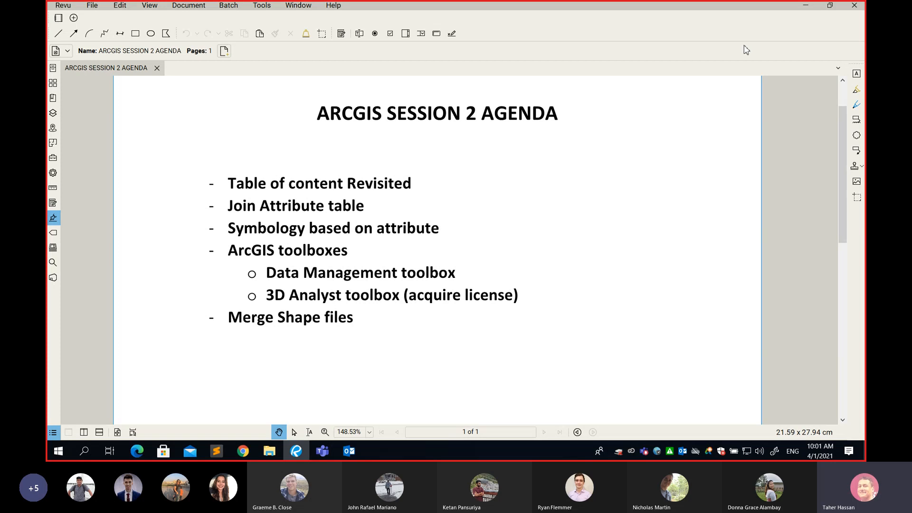
{"action": "left_click", "coordinate": [806, 5]}
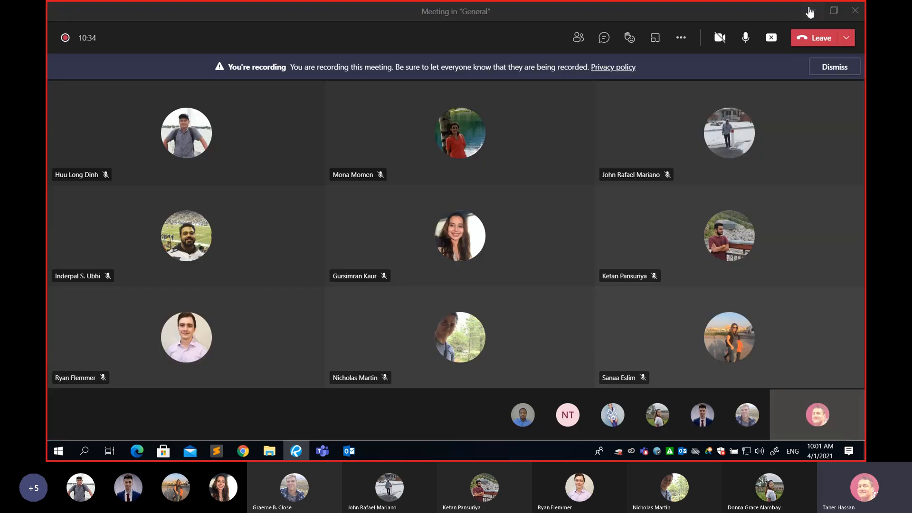
{"action": "left_click", "coordinate": [51, 455]}
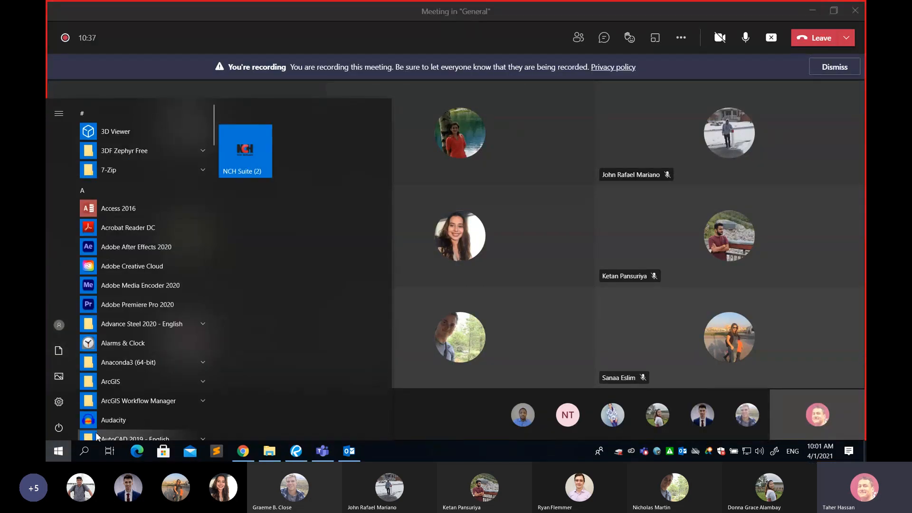
{"action": "scroll", "coordinate": [145, 376], "scroll_direction": "down", "scroll_amount": 1}
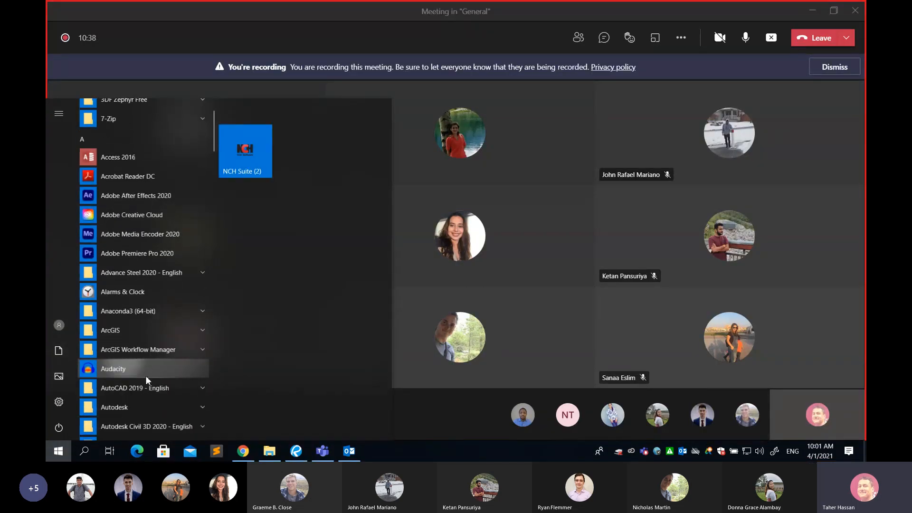
{"action": "left_click", "coordinate": [128, 329]}
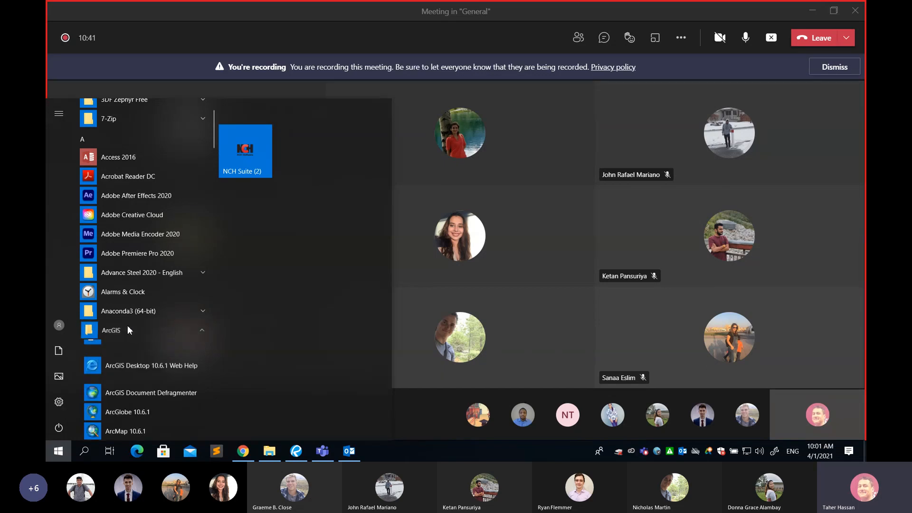
{"action": "scroll", "coordinate": [135, 324], "scroll_direction": "down", "scroll_amount": 2}
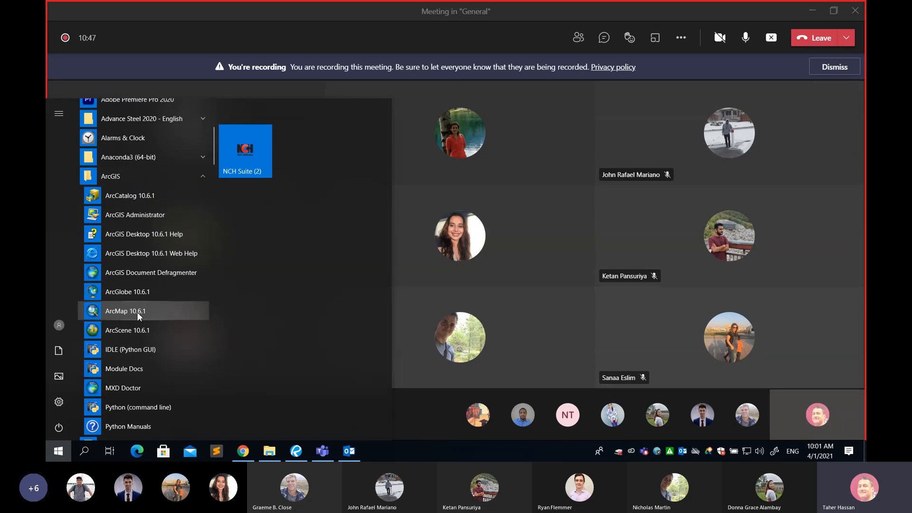
{"action": "left_click", "coordinate": [137, 311]}
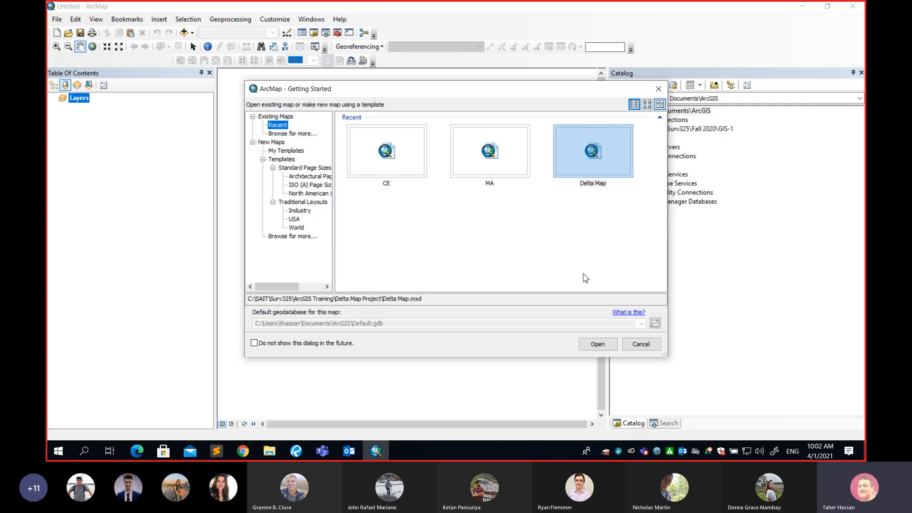
Cancel the Getting Started dialog without opening any recent map
{"action": "left_click", "coordinate": [642, 344]}
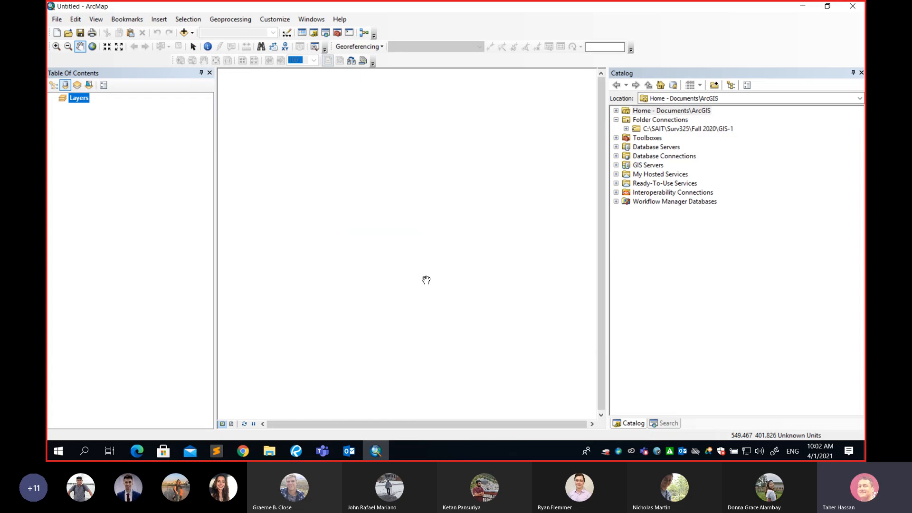
Select Folder Connections in the Catalog tree to show the GIS-1 folder connection
{"action": "left_click", "coordinate": [647, 75]}
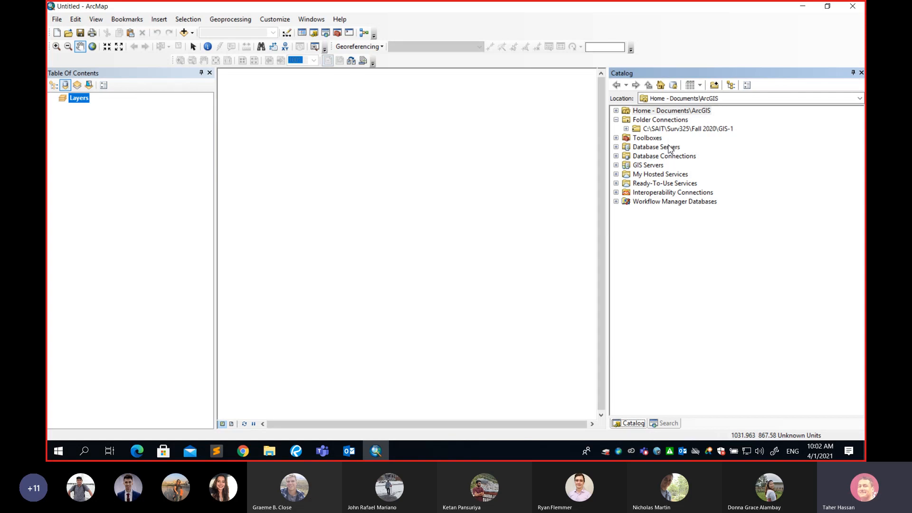
{"action": "left_click", "coordinate": [661, 123]}
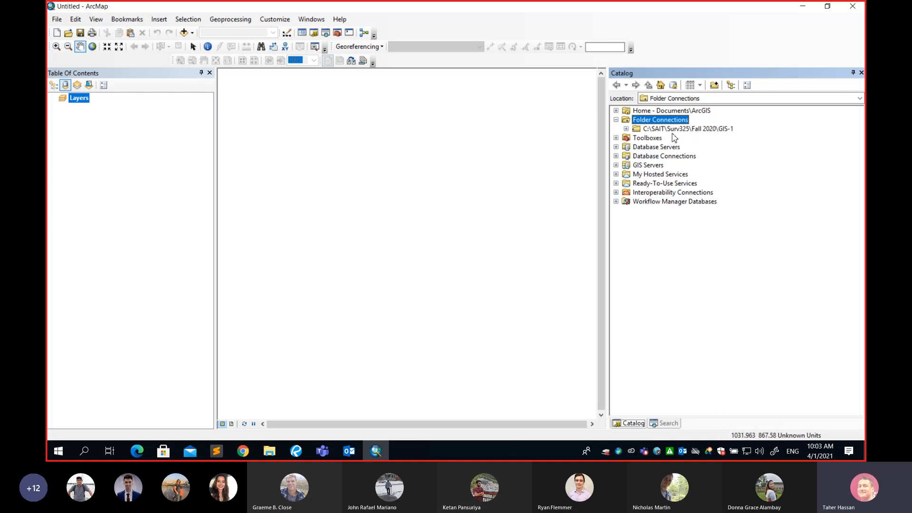
Expand the GIS-1 connection and data2join folder, then select quebec_part.shp
{"action": "left_click", "coordinate": [626, 129]}
{"action": "left_click", "coordinate": [626, 129]}
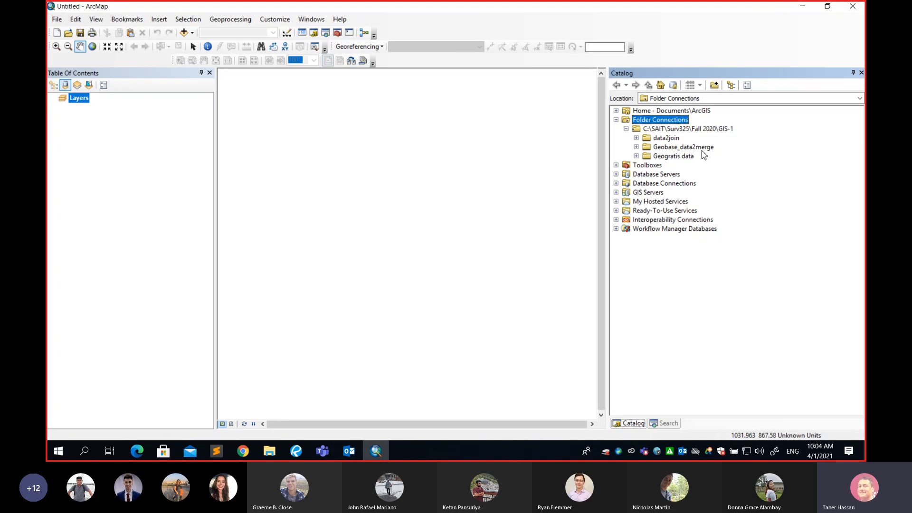
{"action": "left_click", "coordinate": [637, 138]}
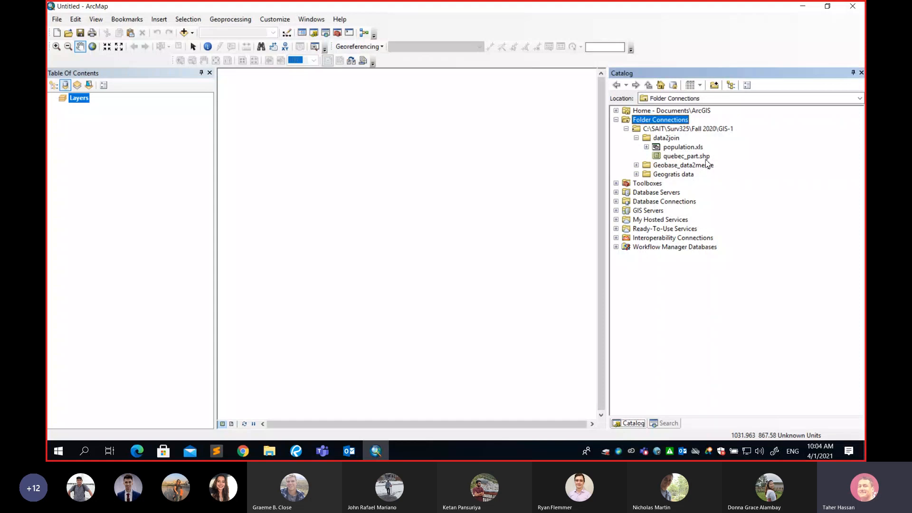
{"action": "left_click", "coordinate": [678, 161]}
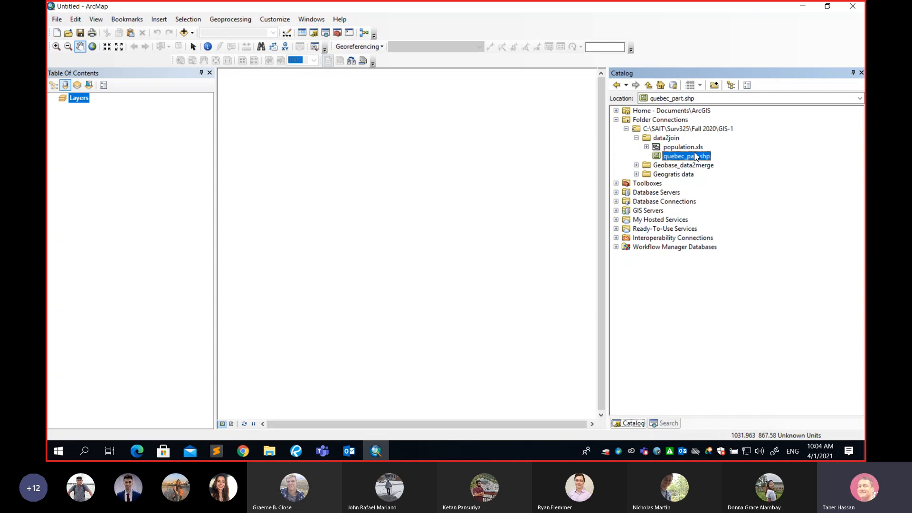
{"action": "left_click", "coordinate": [689, 149]}
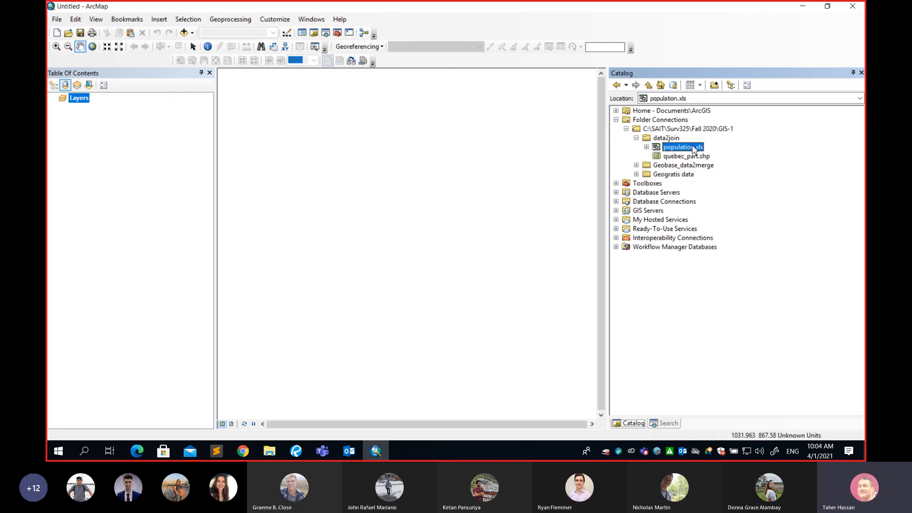
{"action": "left_click", "coordinate": [688, 157]}
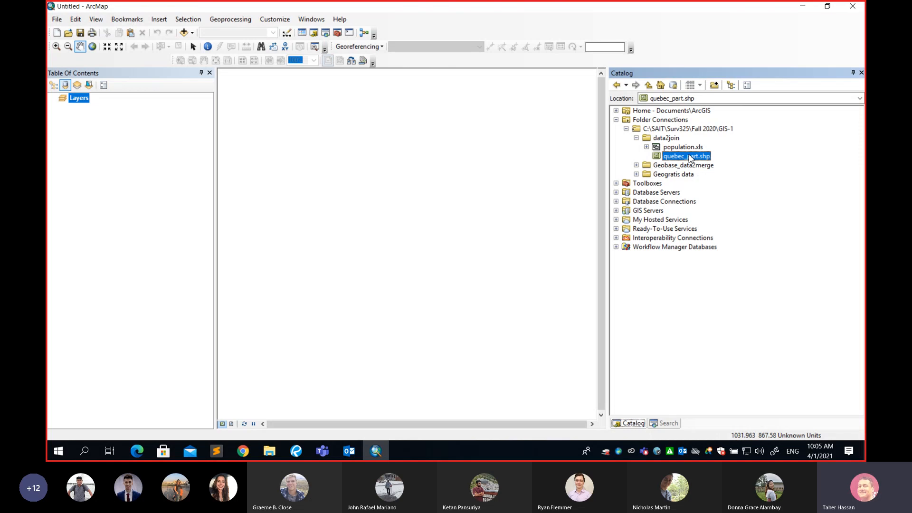
Drag quebec_part.shp from the Catalog into the map display as a layer
{"action": "left_click_drag", "start_coordinate": [689, 158], "coordinate": [511, 167]}
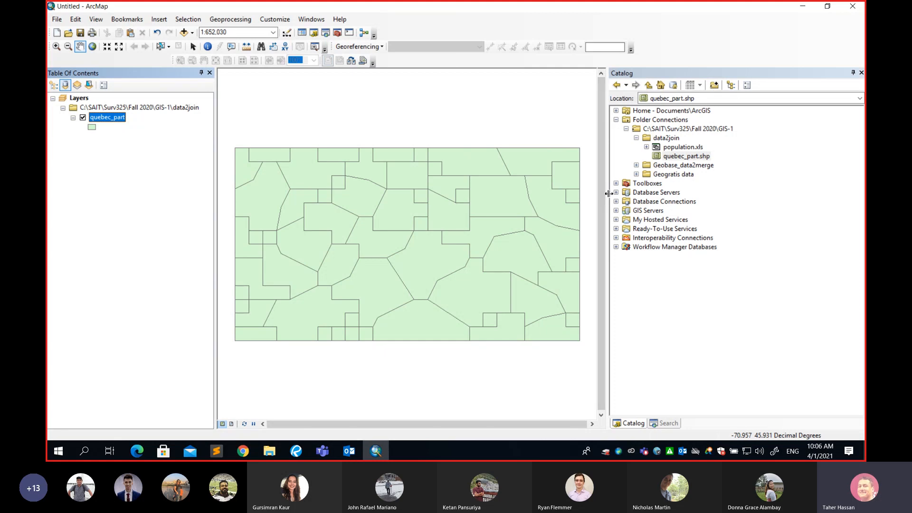
Narrow the Catalog to widen the map, then pan to recentre the quebec_part polygons
{"action": "left_click_drag", "start_coordinate": [608, 193], "coordinate": [700, 194]}
{"action": "left_click_drag", "start_coordinate": [484, 228], "coordinate": [533, 219]}
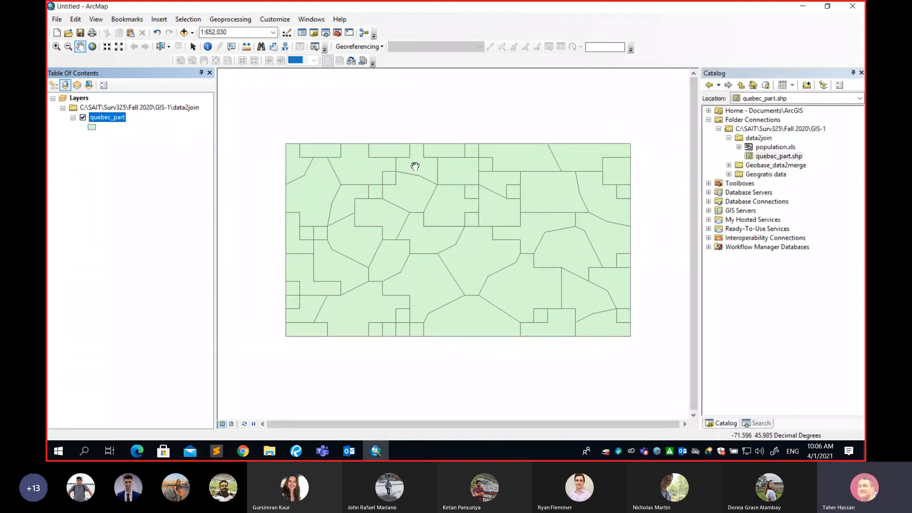
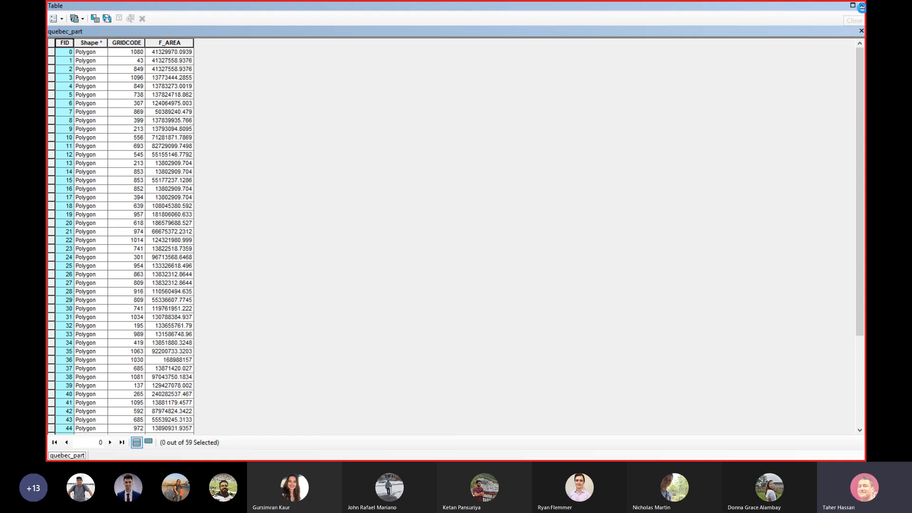
{"action": "left_click", "coordinate": [861, 5]}
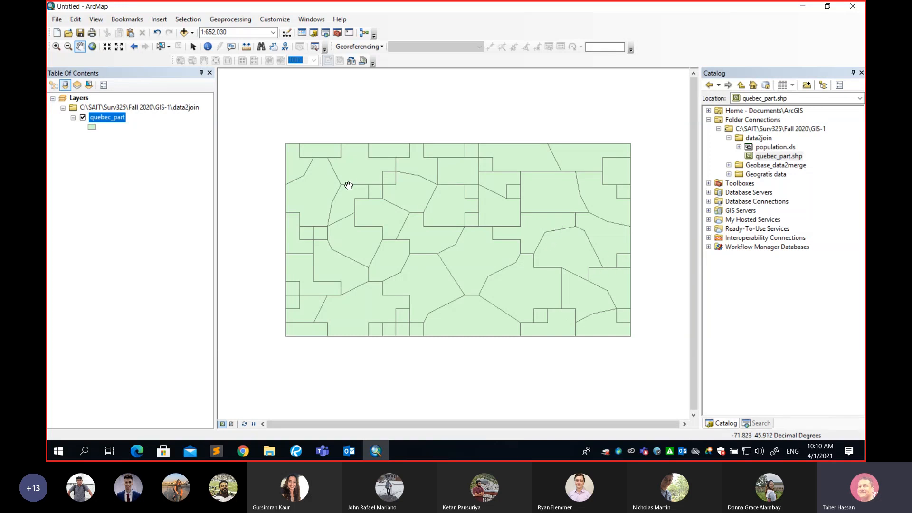
{"action": "right_click", "coordinate": [119, 123]}
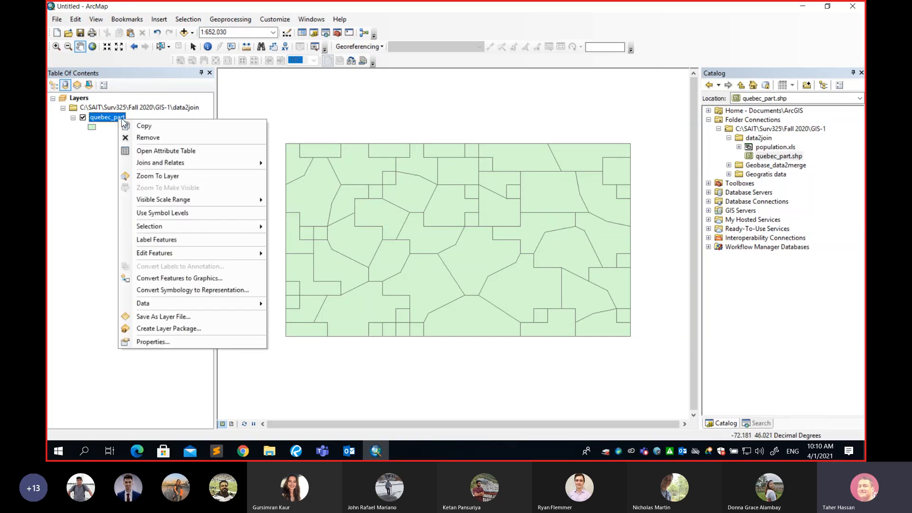
{"action": "left_click", "coordinate": [152, 150]}
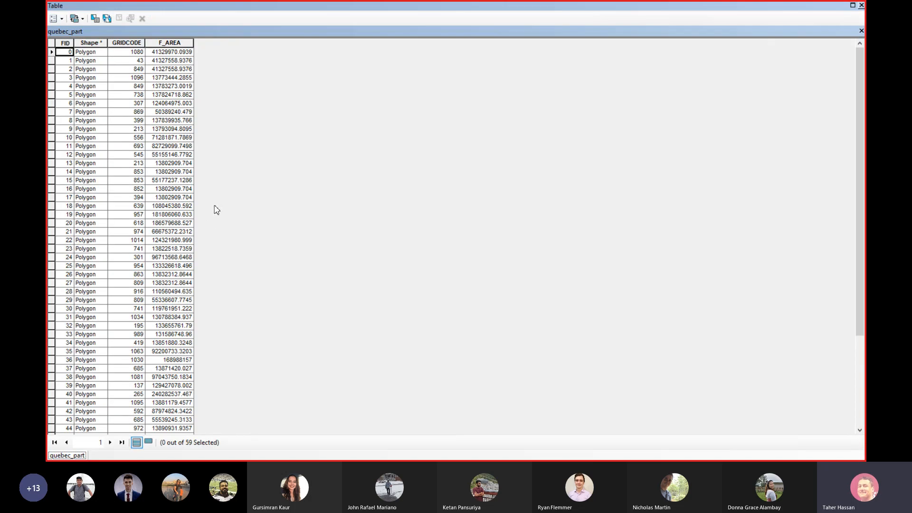
{"action": "scroll", "coordinate": [149, 181], "scroll_direction": "down", "scroll_amount": 5}
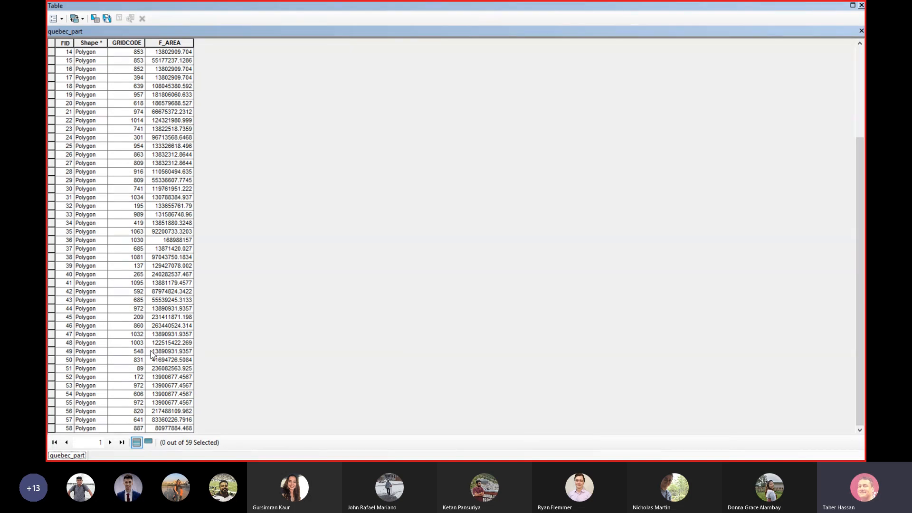
{"action": "scroll", "coordinate": [152, 354], "scroll_direction": "up", "scroll_amount": 5}
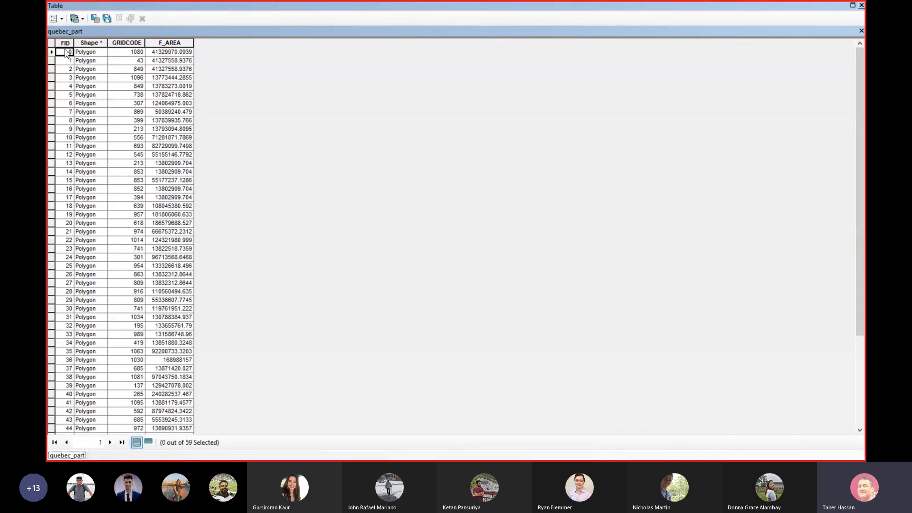
{"action": "scroll", "coordinate": [95, 247], "scroll_direction": "down", "scroll_amount": 5}
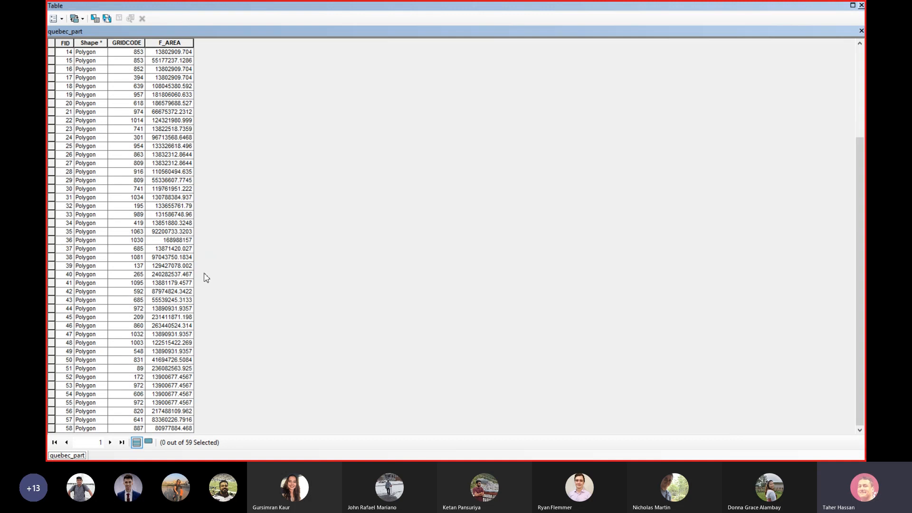
{"action": "scroll", "coordinate": [207, 276], "scroll_direction": "up", "scroll_amount": 5}
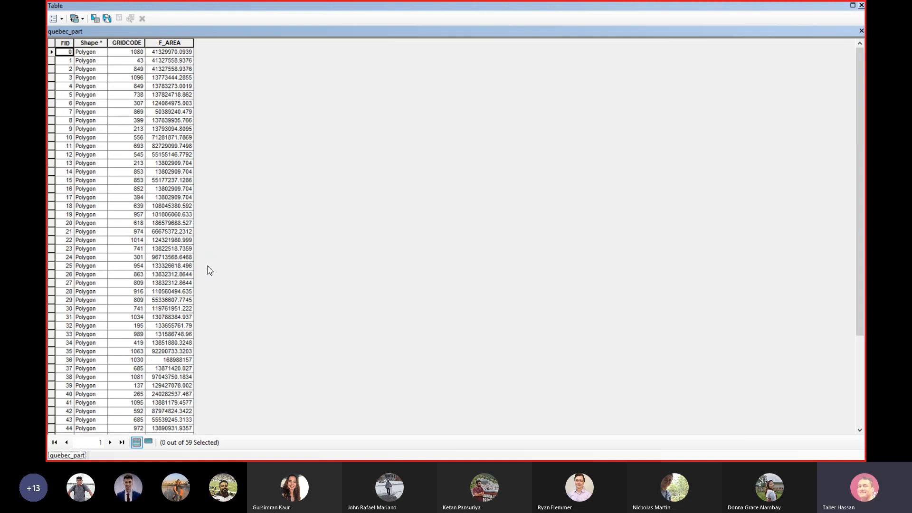
{"action": "left_click", "coordinate": [95, 43]}
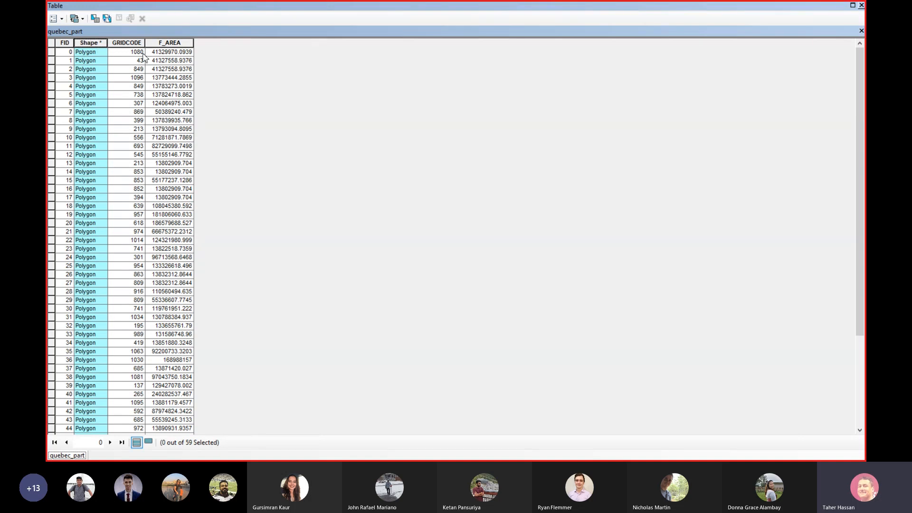
{"action": "left_click", "coordinate": [128, 44]}
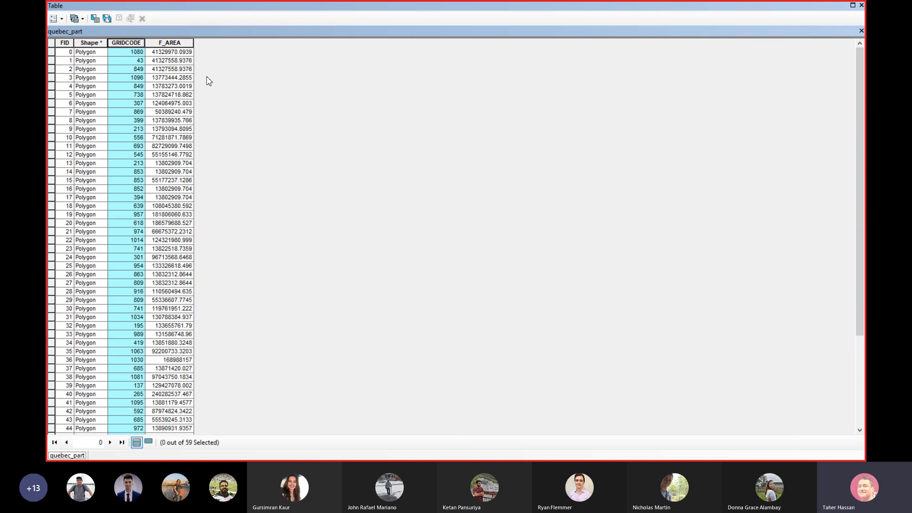
{"action": "left_click", "coordinate": [175, 44]}
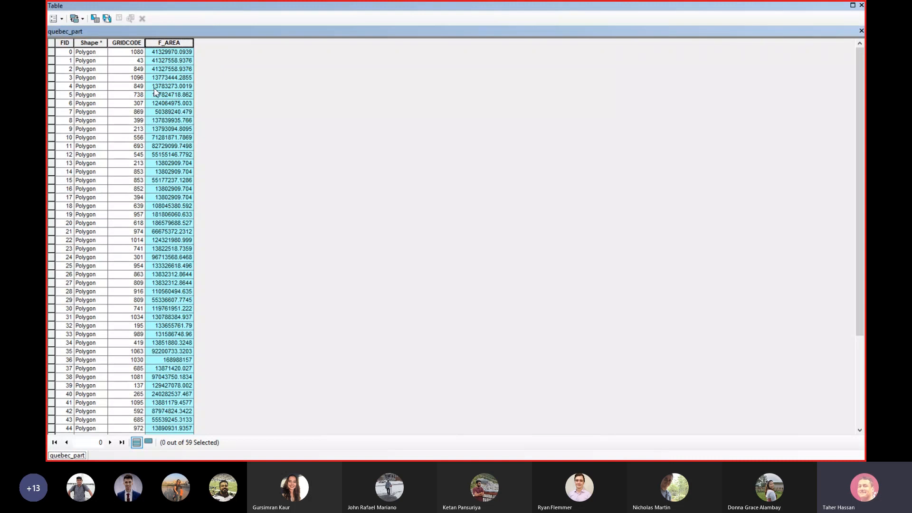
Open the Add Field form for the quebec_part table through Table Options
{"action": "left_click", "coordinate": [65, 19]}
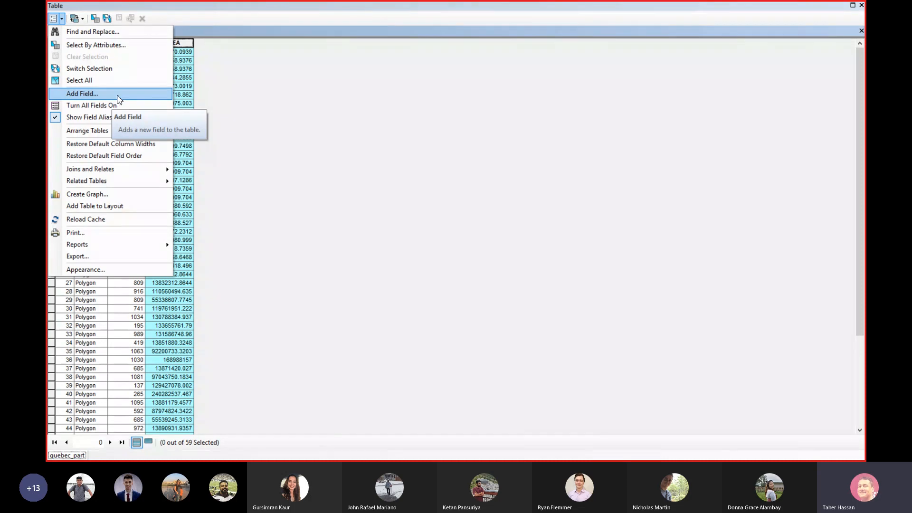
{"action": "left_click", "coordinate": [119, 97]}
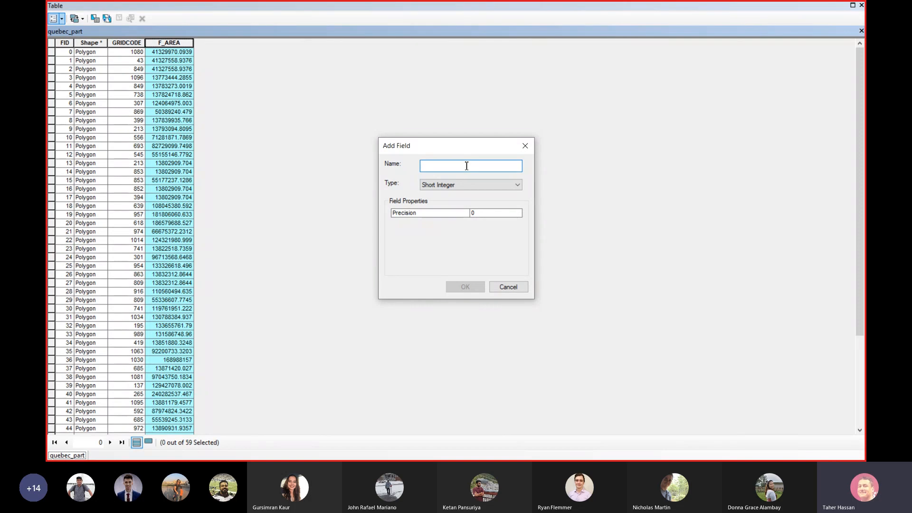
Name the new field 'Average Age' and keep its type as Short Integer
{"action": "type", "text": "Avera"}
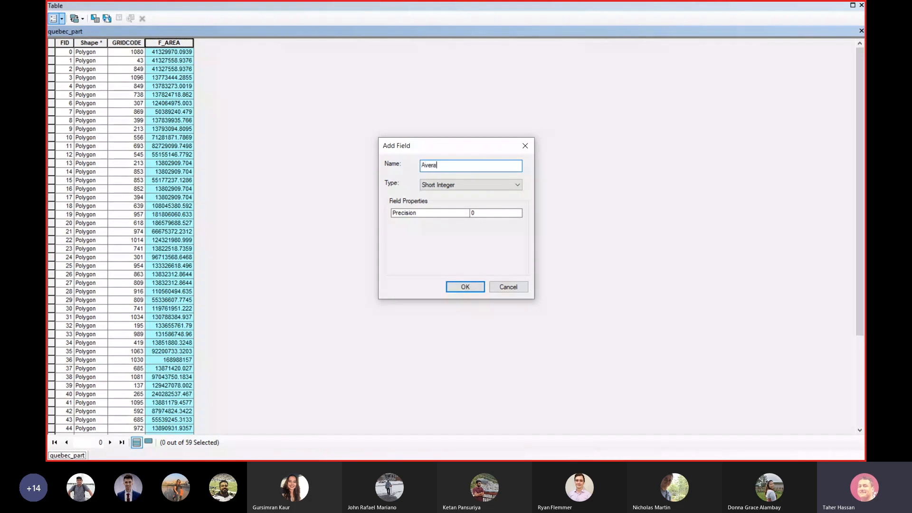
{"action": "type", "text": "ge Age"}
{"action": "left_click", "coordinate": [466, 186]}
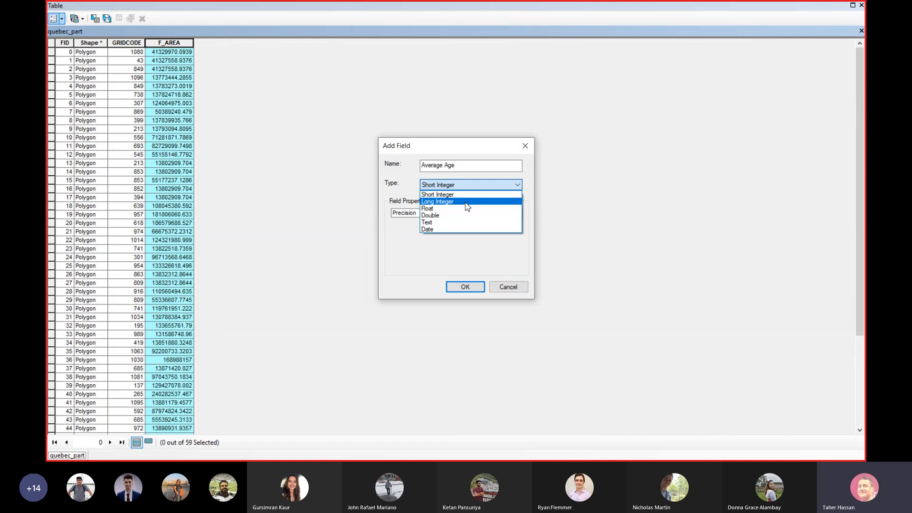
{"action": "left_click", "coordinate": [448, 196]}
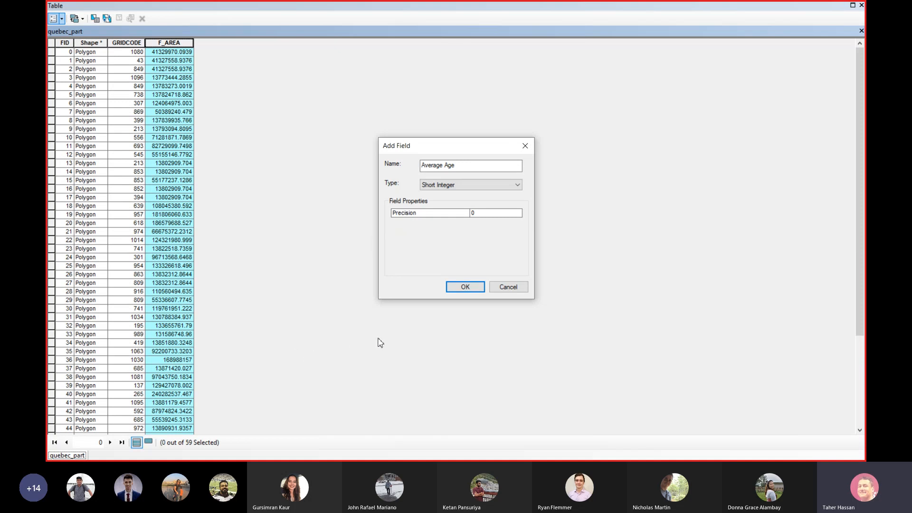
Cancel the Average Age field and close the quebec_part attribute table
{"action": "left_click", "coordinate": [508, 290]}
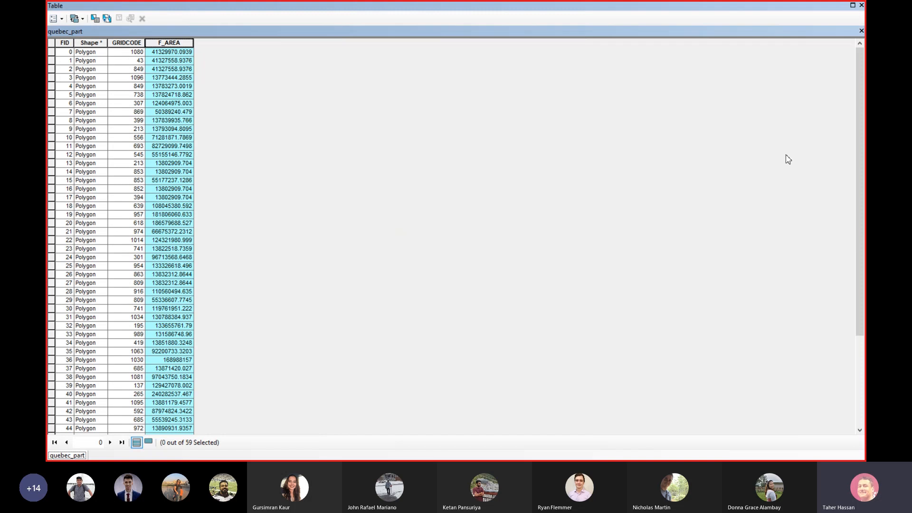
{"action": "left_click", "coordinate": [861, 5]}
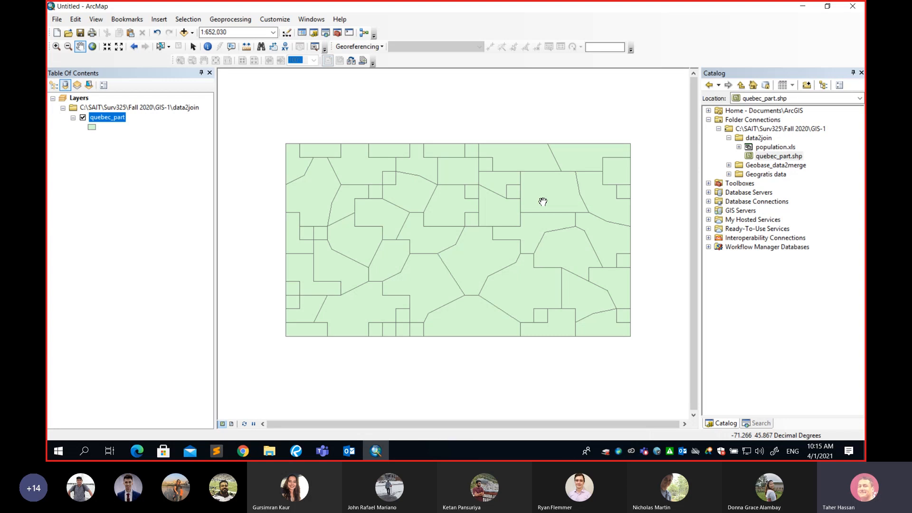
In File Explorer, navigate Surv325 > Fall 2020 > GIS-1 > data2join
{"action": "left_click", "coordinate": [273, 455]}
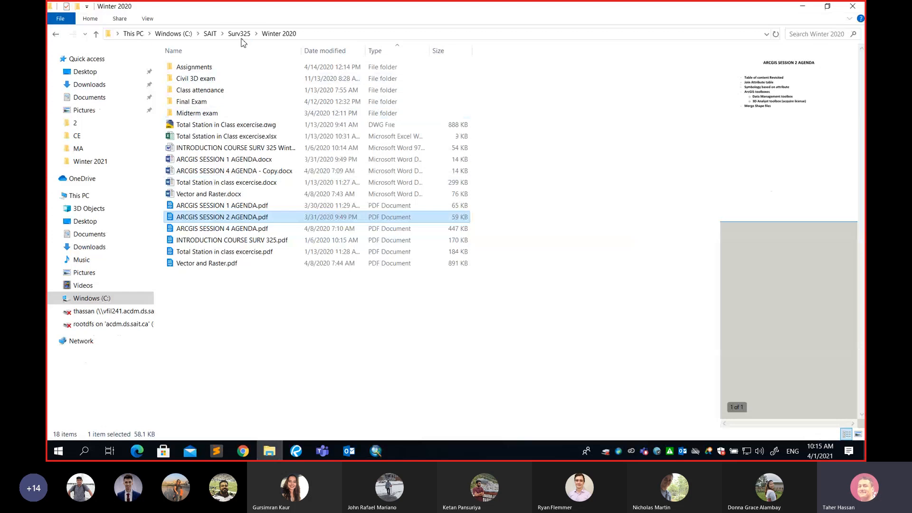
{"action": "left_click", "coordinate": [240, 34]}
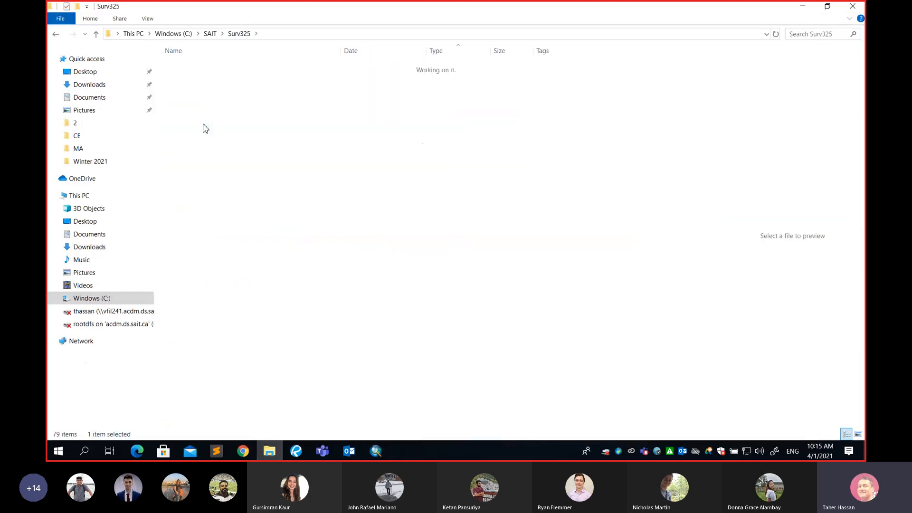
{"action": "double_click", "coordinate": [205, 129]}
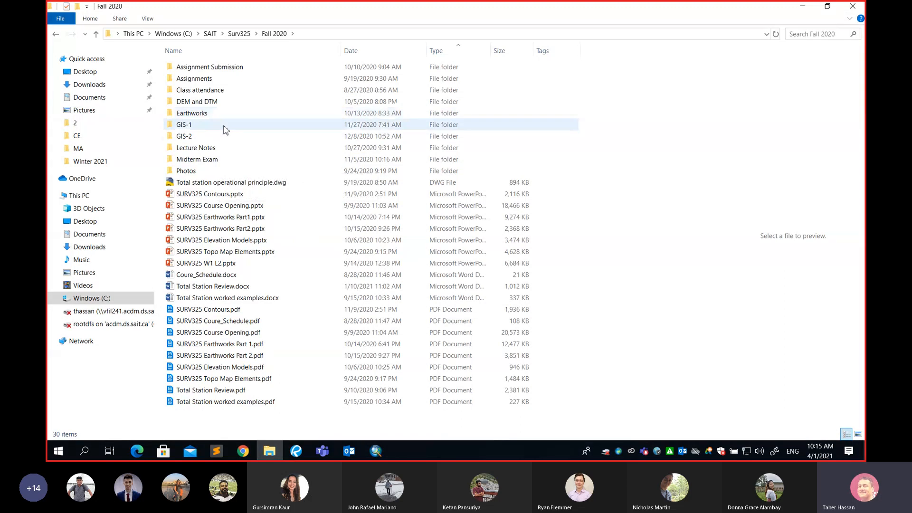
{"action": "double_click", "coordinate": [225, 127]}
{"action": "double_click", "coordinate": [205, 67]}
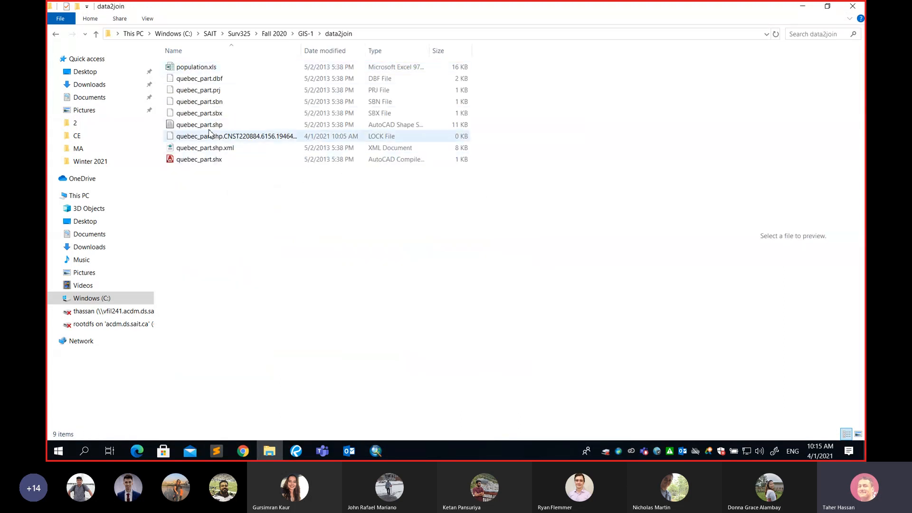
Look over the quebec_part files, then open the population.xls workbook
{"action": "left_click", "coordinate": [223, 83]}
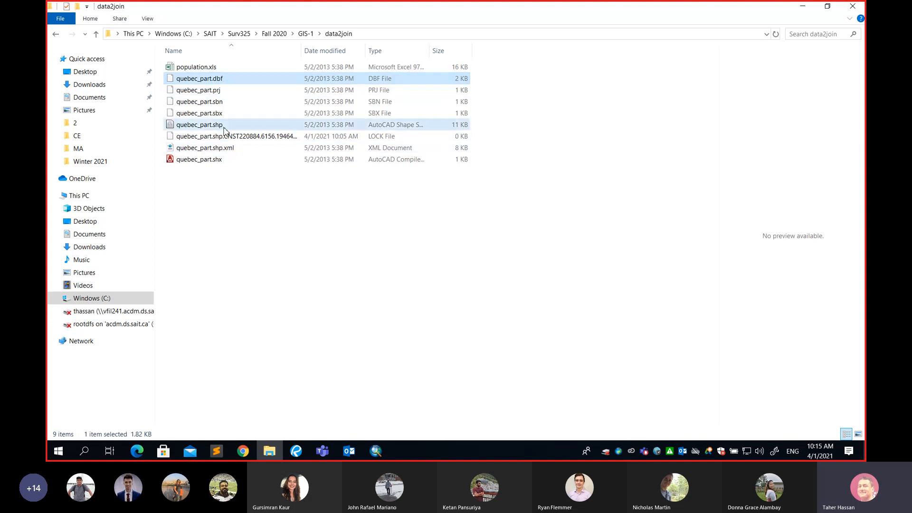
{"action": "left_click", "coordinate": [224, 126]}
{"action": "left_click", "coordinate": [223, 115]}
{"action": "left_click", "coordinate": [221, 103]}
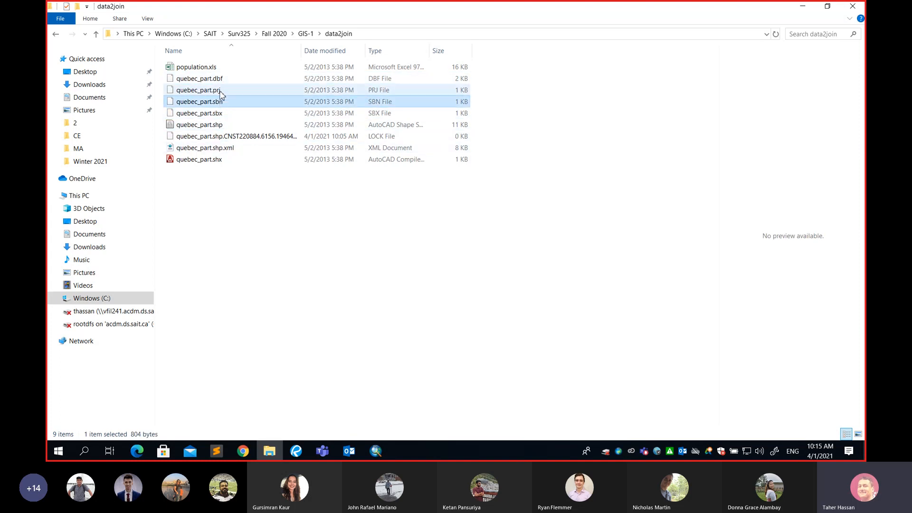
{"action": "left_click", "coordinate": [220, 92]}
{"action": "left_click", "coordinate": [213, 80]}
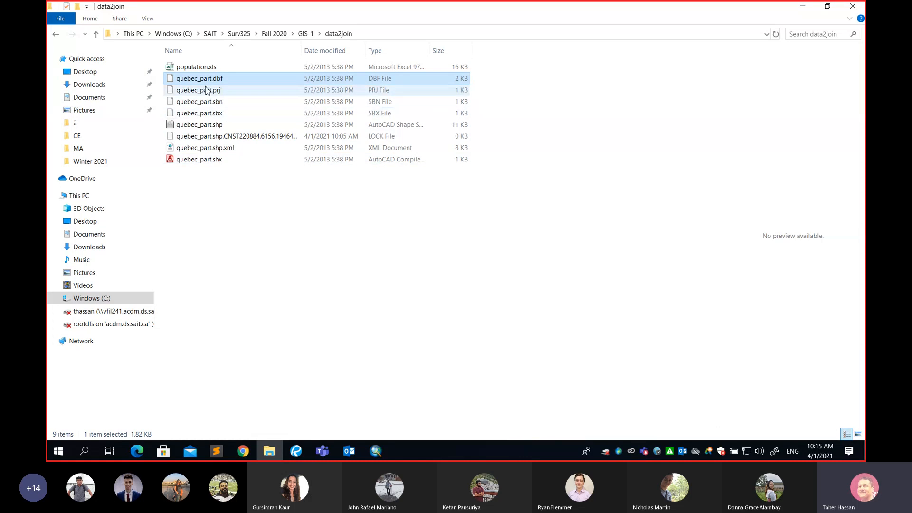
{"action": "double_click", "coordinate": [194, 68]}
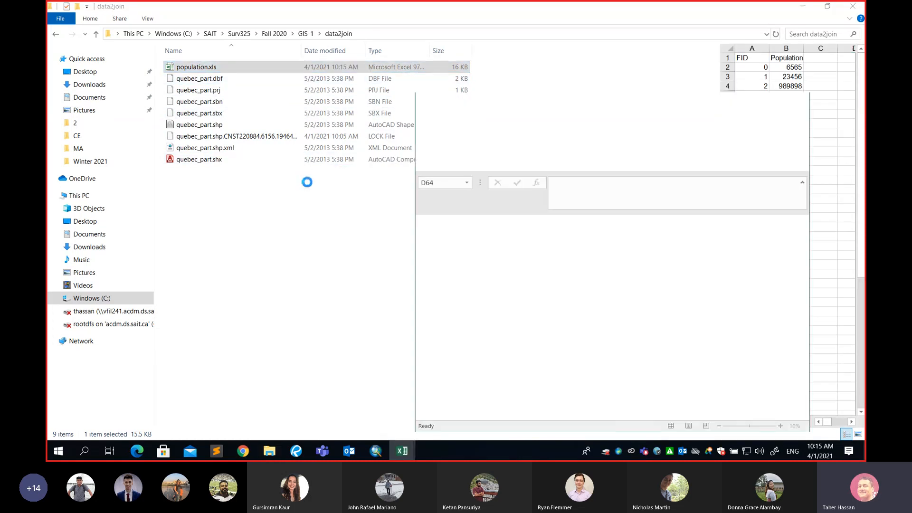
Maximize population.xls, check the Population header in B1, then shrink it beside data2join
{"action": "left_click", "coordinate": [773, 102]}
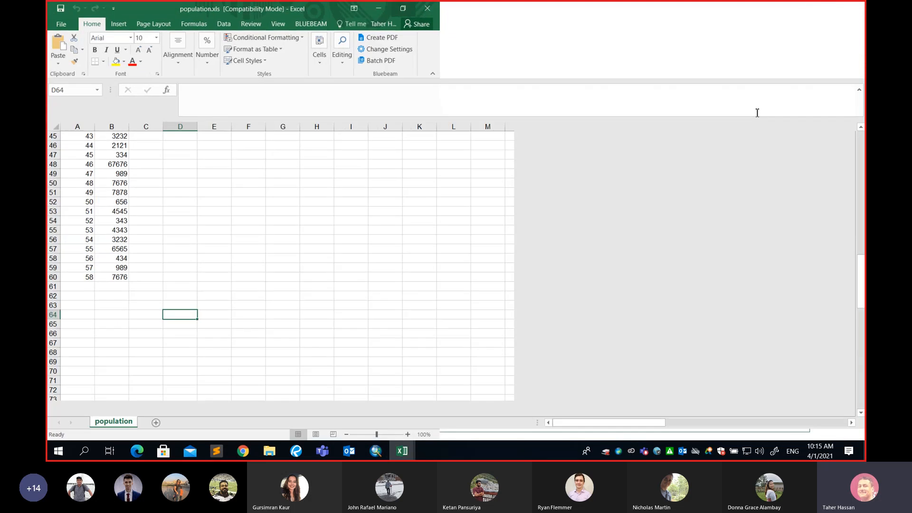
{"action": "scroll", "coordinate": [454, 224], "scroll_direction": "up", "scroll_amount": 8}
{"action": "scroll", "coordinate": [341, 221], "scroll_direction": "up", "scroll_amount": 7}
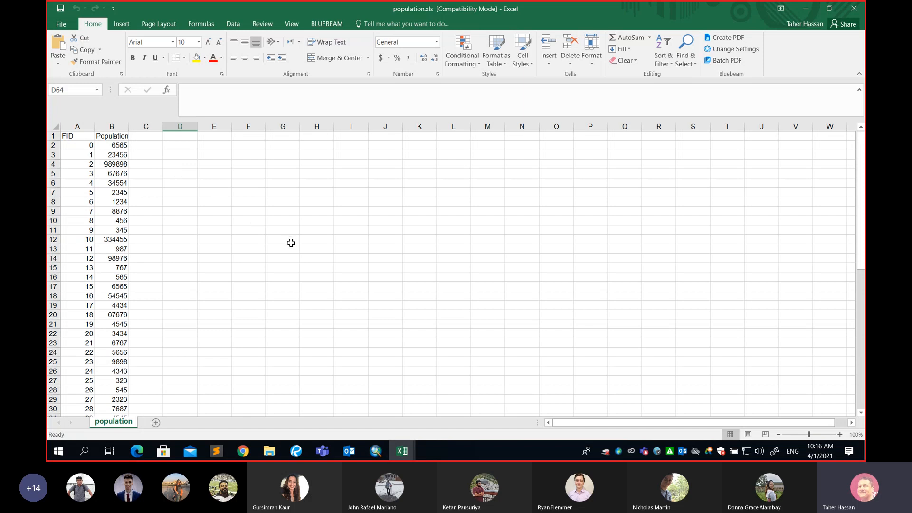
{"action": "left_click", "coordinate": [119, 139]}
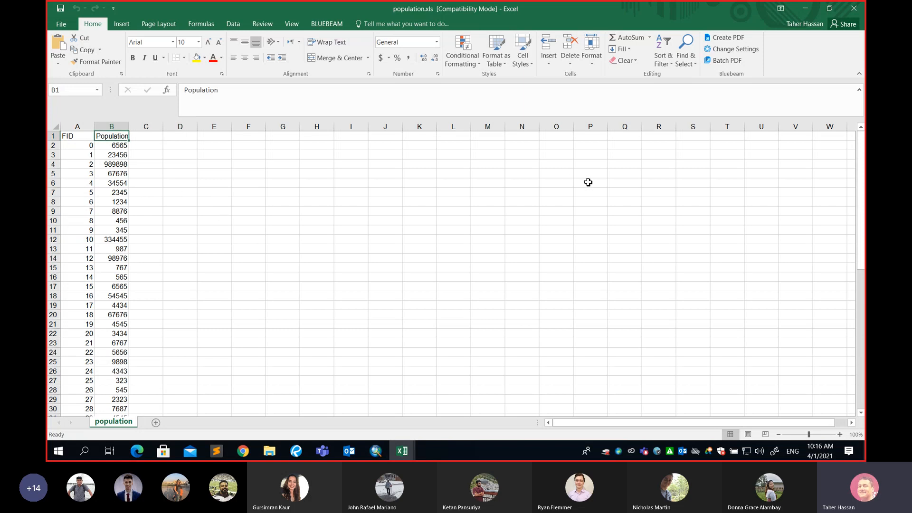
{"action": "left_click", "coordinate": [829, 8]}
{"action": "left_click", "coordinate": [804, 7]}
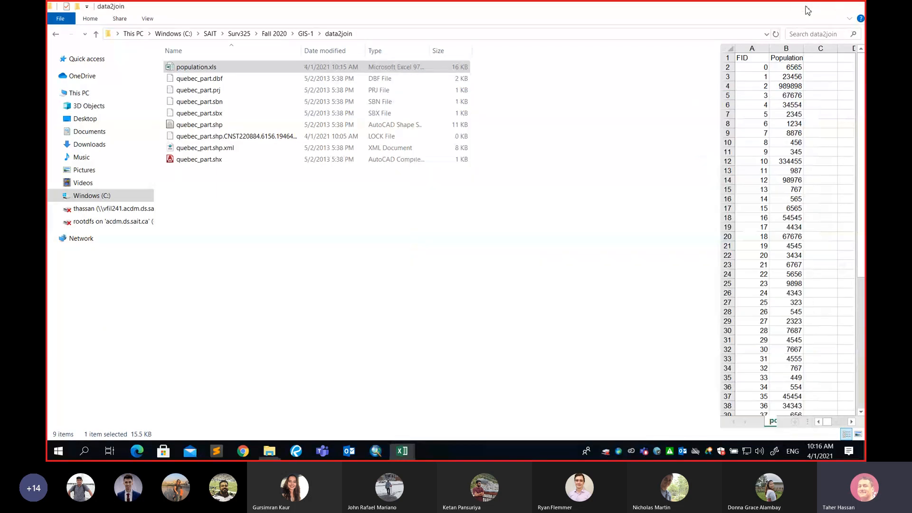
Minimize Excel and open the quebec_part attribute table maximized in ArcMap
{"action": "left_click", "coordinate": [806, 8]}
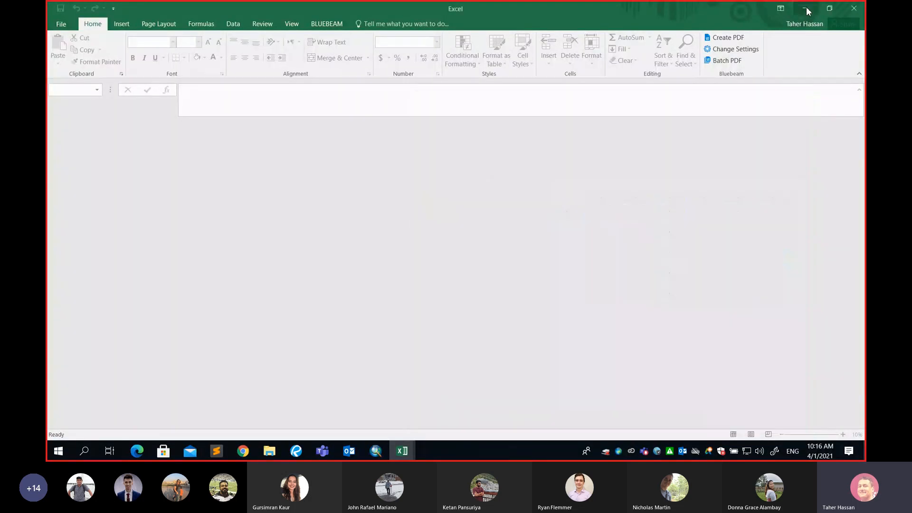
{"action": "left_click", "coordinate": [106, 117]}
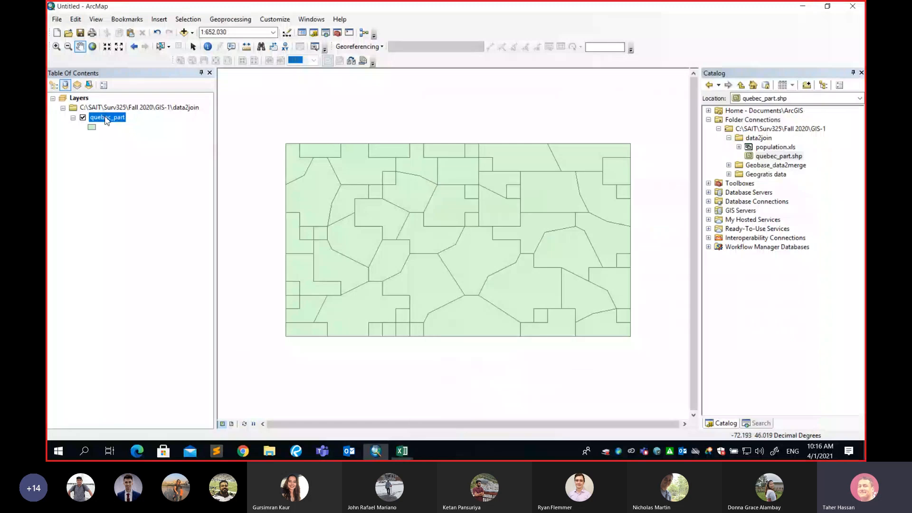
{"action": "right_click", "coordinate": [106, 118]}
{"action": "left_click", "coordinate": [156, 151]}
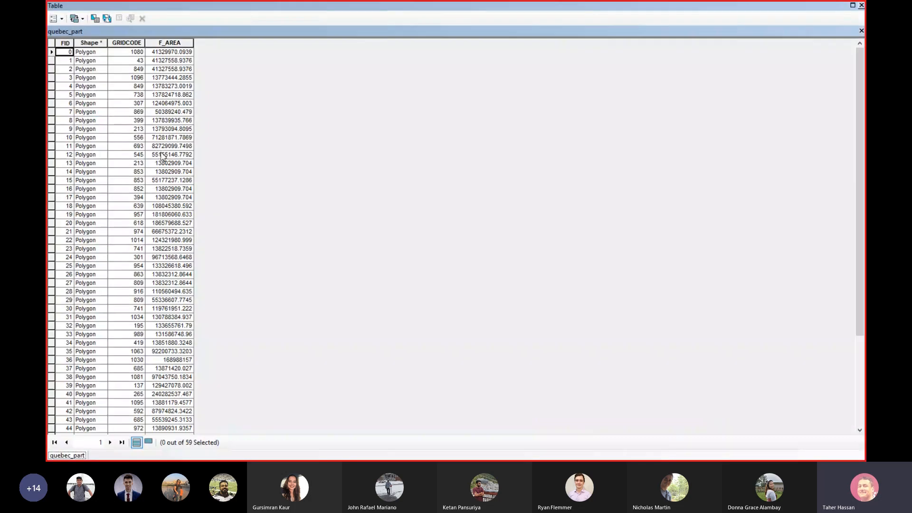
{"action": "left_click", "coordinate": [853, 5]}
Bring the population.xls window up from the taskbar and move it higher over the attribute table
{"action": "left_click", "coordinate": [309, 408]}
{"action": "key", "text": "super"}
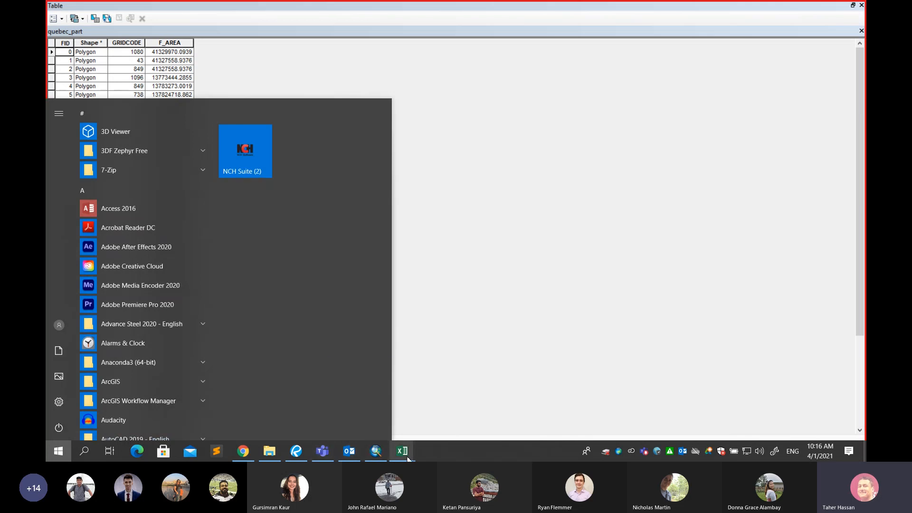
{"action": "mouse_move", "coordinate": [402, 451]}
{"action": "left_click", "coordinate": [368, 419]}
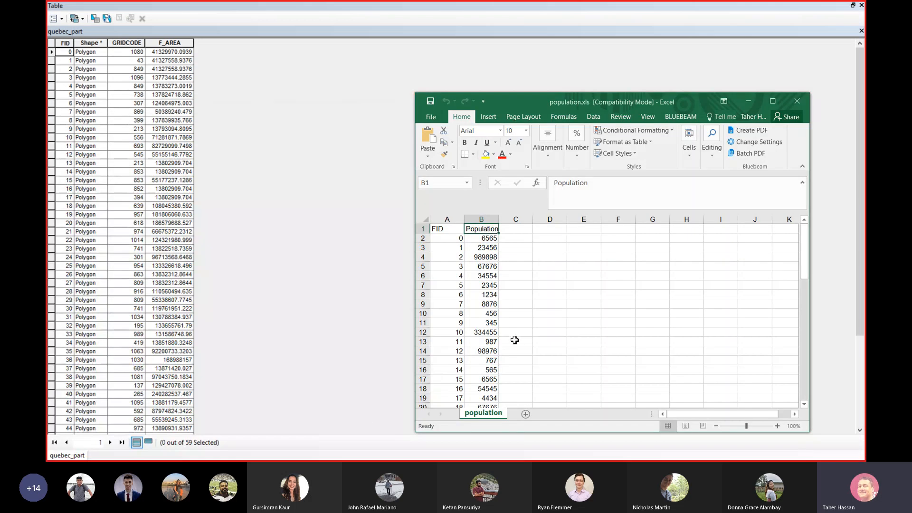
{"action": "left_click_drag", "start_coordinate": [541, 103], "coordinate": [425, 32]}
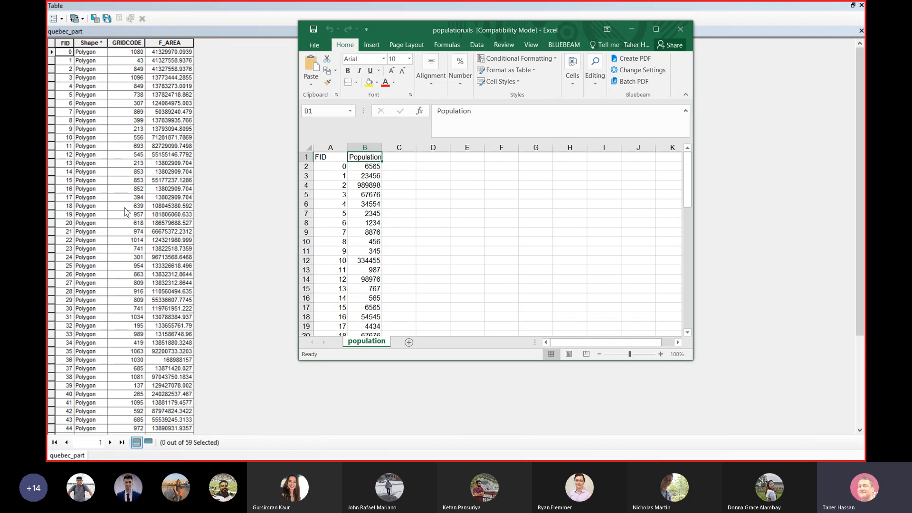
Review the FID and Population columns, checking row 3 (23456), then minimize Excel
{"action": "left_click", "coordinate": [330, 148]}
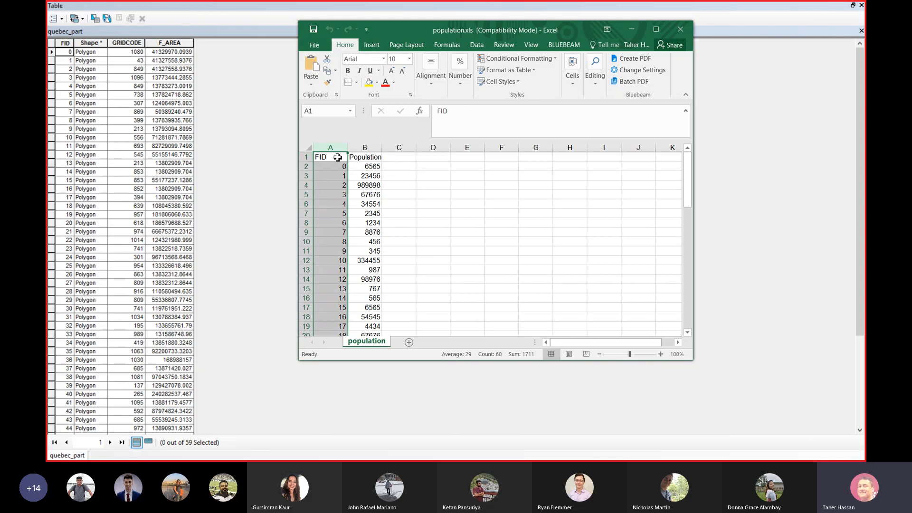
{"action": "scroll", "coordinate": [331, 184], "scroll_direction": "down", "scroll_amount": 13}
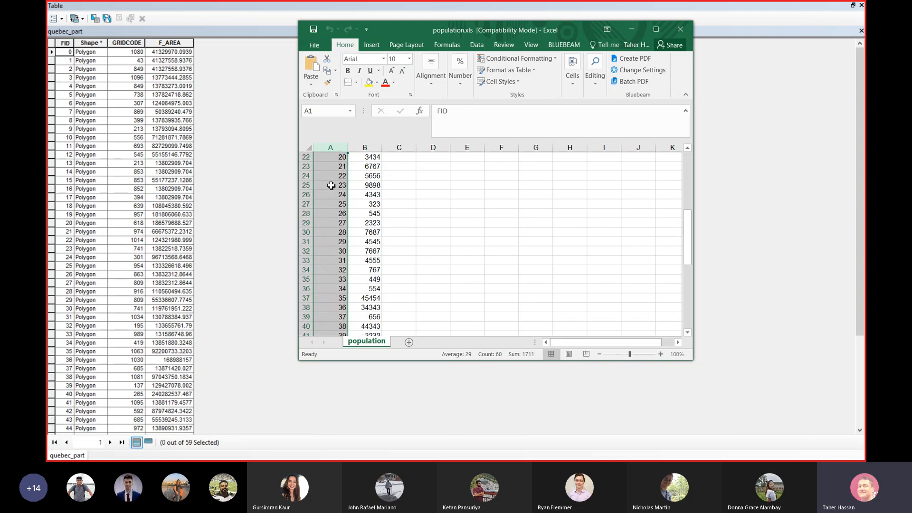
{"action": "scroll", "coordinate": [331, 185], "scroll_direction": "down", "scroll_amount": 6}
{"action": "scroll", "coordinate": [331, 185], "scroll_direction": "up", "scroll_amount": 16}
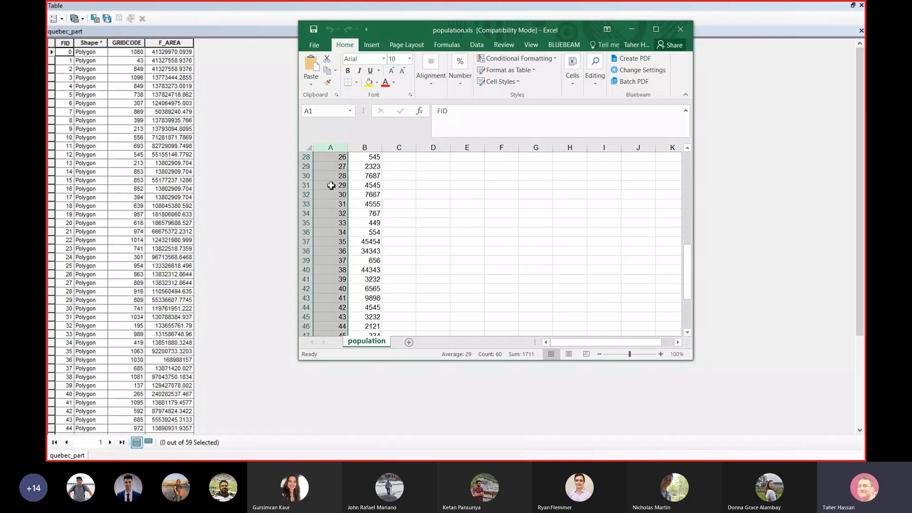
{"action": "scroll", "coordinate": [331, 186], "scroll_direction": "up", "scroll_amount": 3}
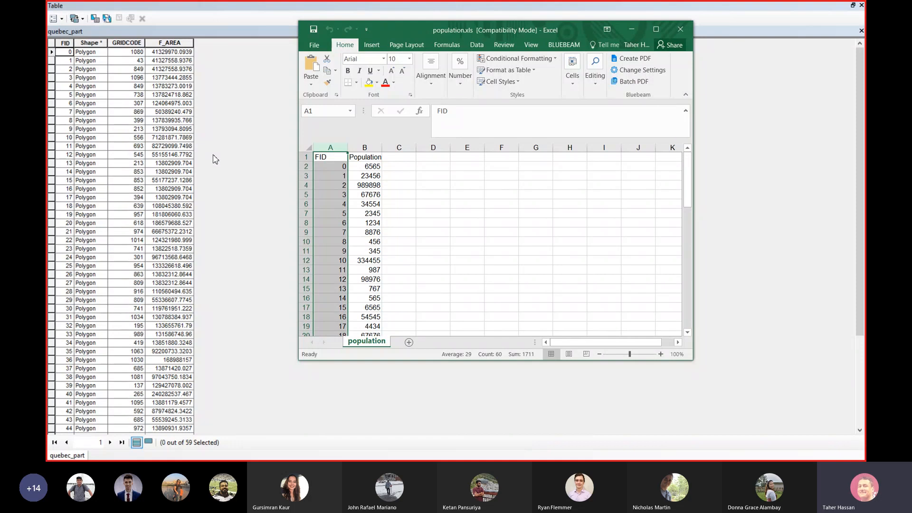
{"action": "left_click", "coordinate": [373, 176]}
{"action": "left_click_drag", "start_coordinate": [326, 177], "coordinate": [362, 177]}
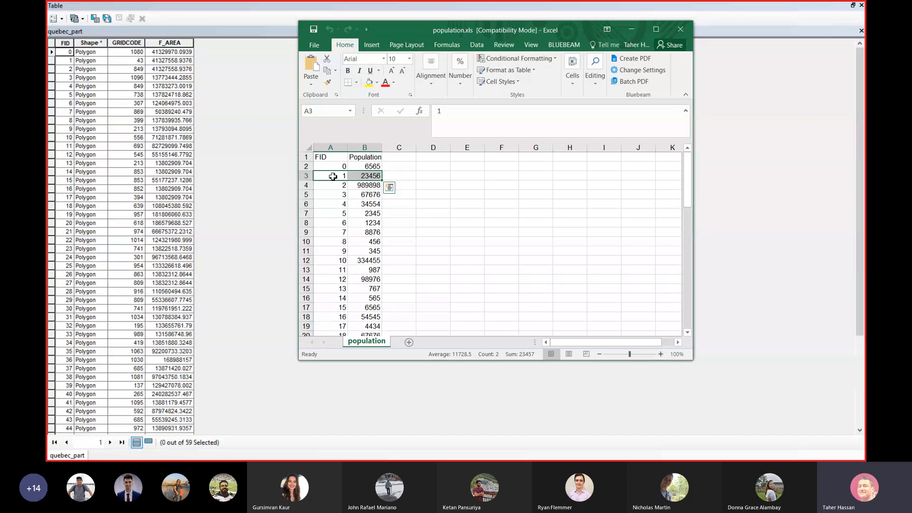
{"action": "double_click", "coordinate": [368, 176]}
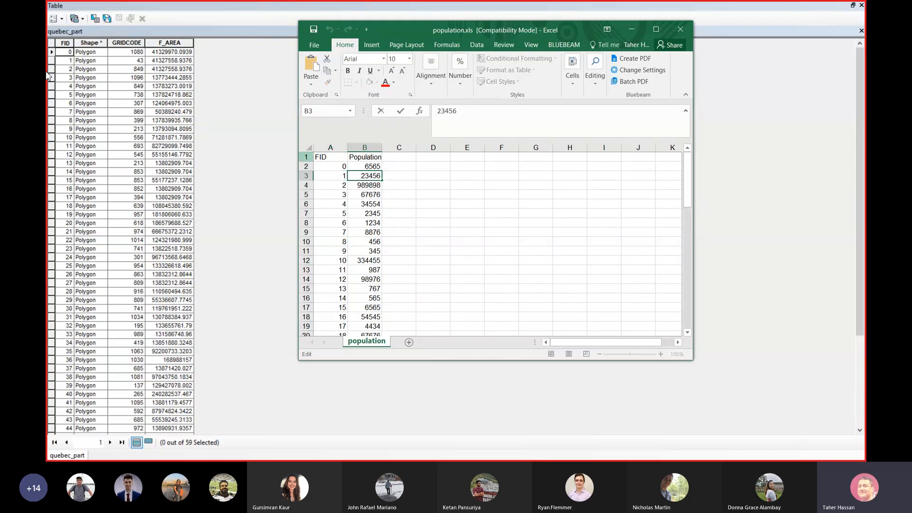
{"action": "left_click", "coordinate": [632, 30]}
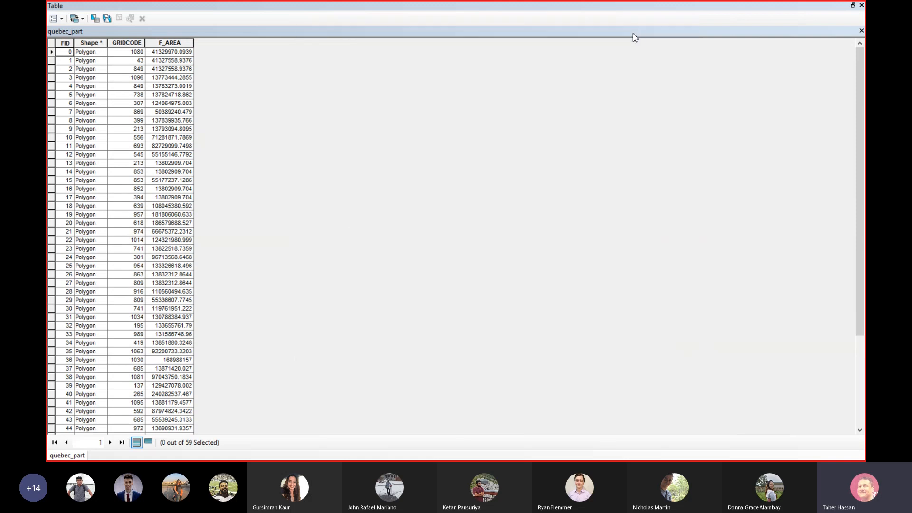
Close the quebec_part attribute table window
{"action": "left_click", "coordinate": [861, 5]}
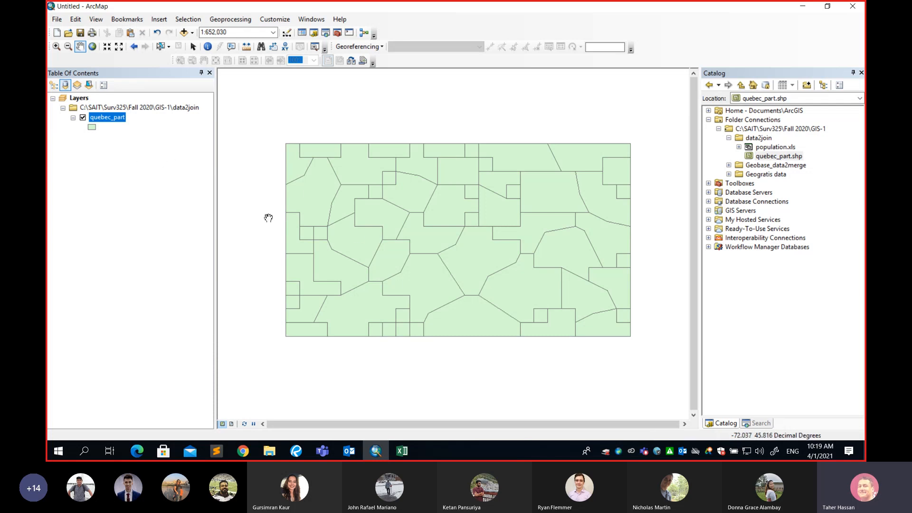
Recentre the polygons, then open Join Data from quebec_part's Joins and Relates menu
{"action": "right_click", "coordinate": [114, 118]}
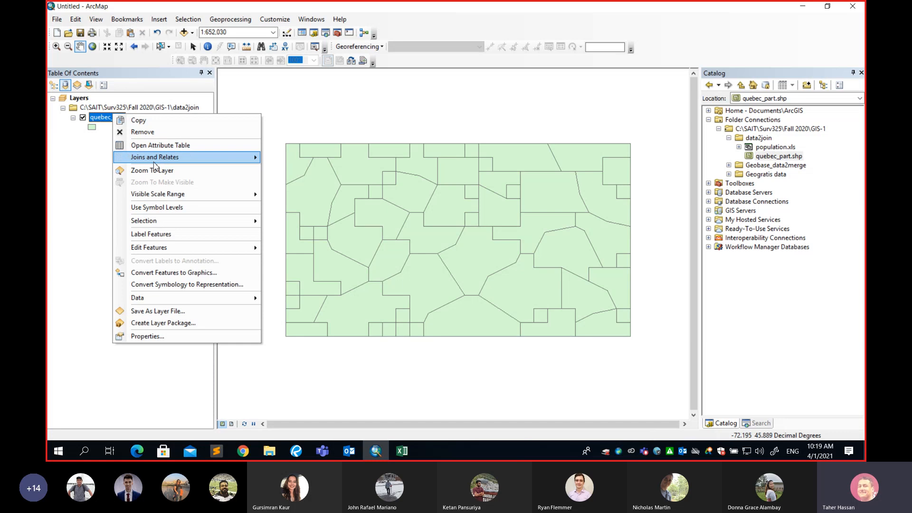
{"action": "mouse_move", "coordinate": [141, 160]}
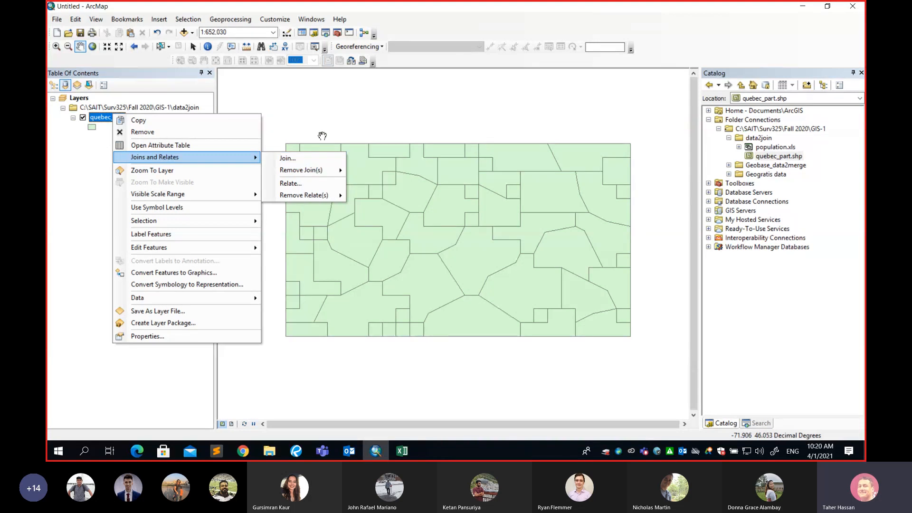
{"action": "left_click", "coordinate": [326, 123]}
{"action": "left_click_drag", "start_coordinate": [335, 209], "coordinate": [286, 162]}
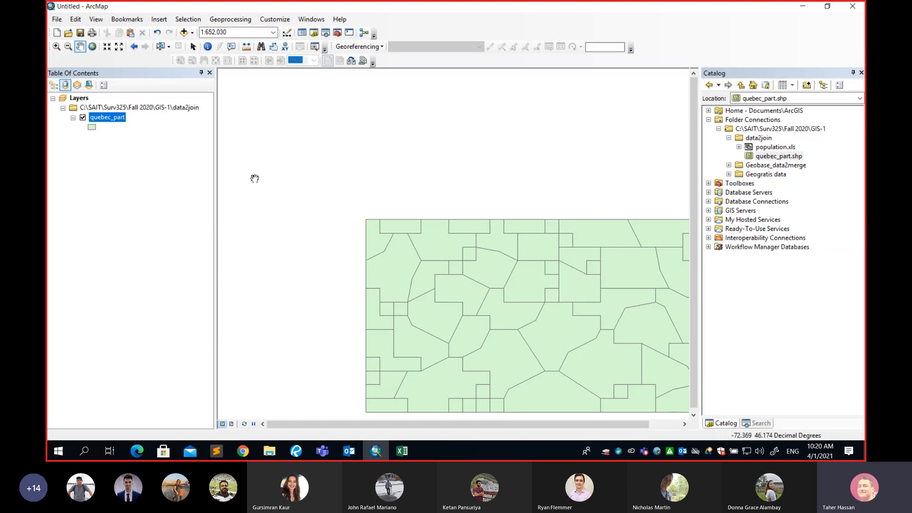
{"action": "left_click_drag", "start_coordinate": [338, 205], "coordinate": [278, 158]}
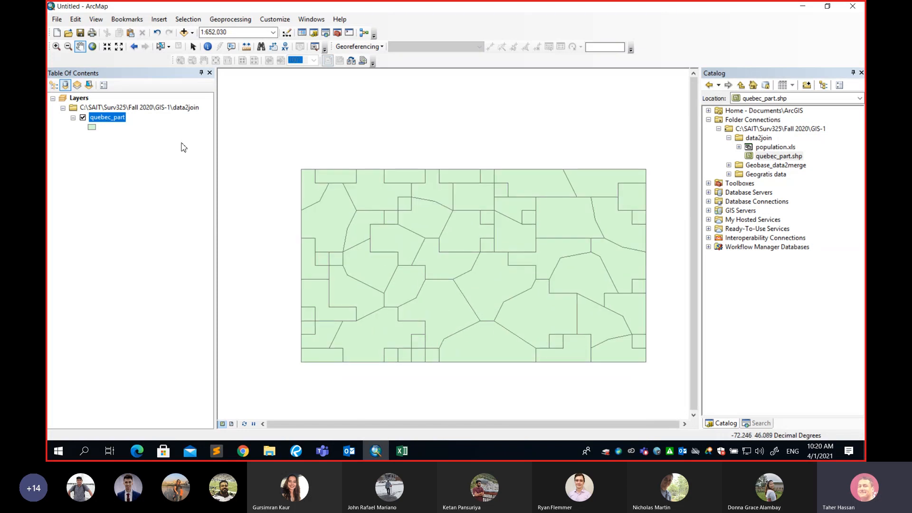
{"action": "right_click", "coordinate": [115, 122]}
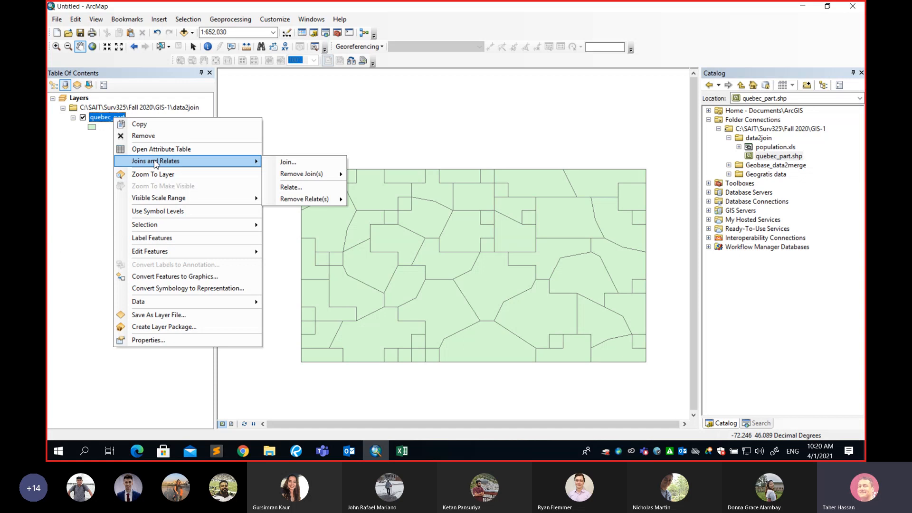
{"action": "left_click", "coordinate": [290, 162]}
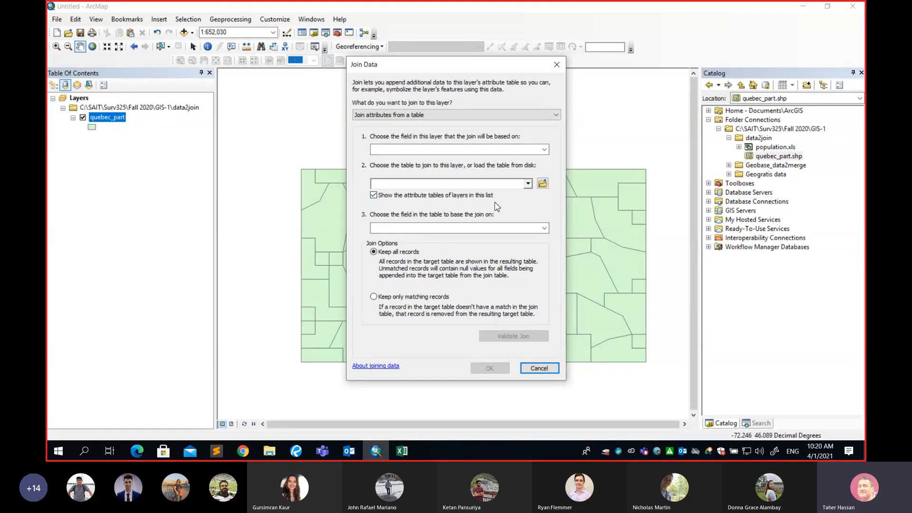
Browse to the GIS-1 data2join folder and open population.xls as the join source
{"action": "left_click", "coordinate": [542, 184]}
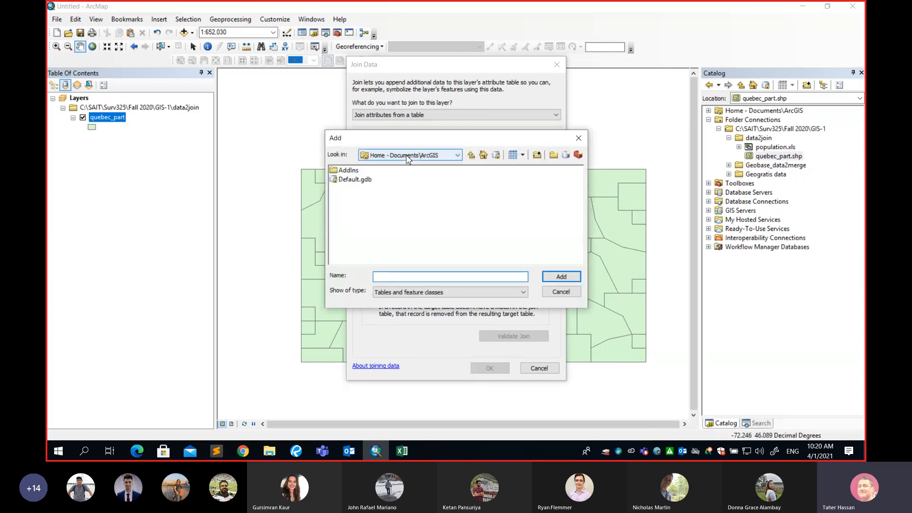
{"action": "left_click", "coordinate": [408, 159]}
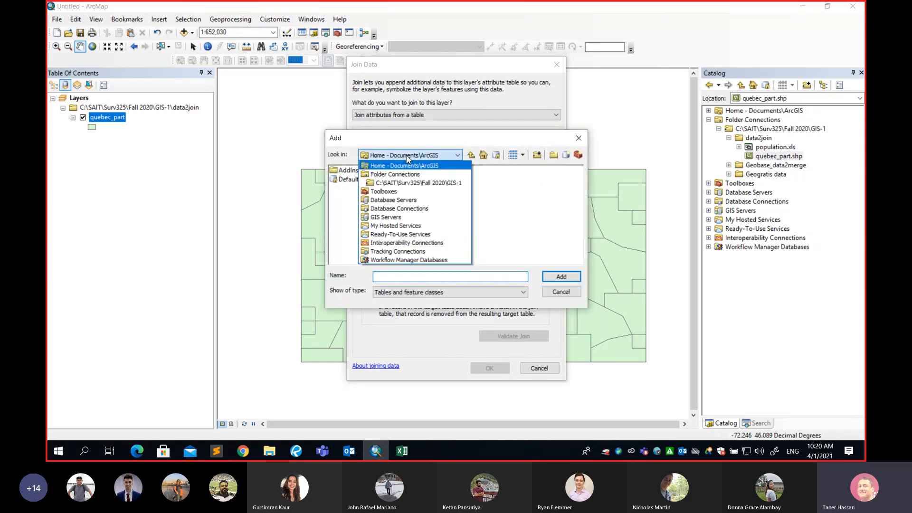
{"action": "left_click", "coordinate": [411, 185]}
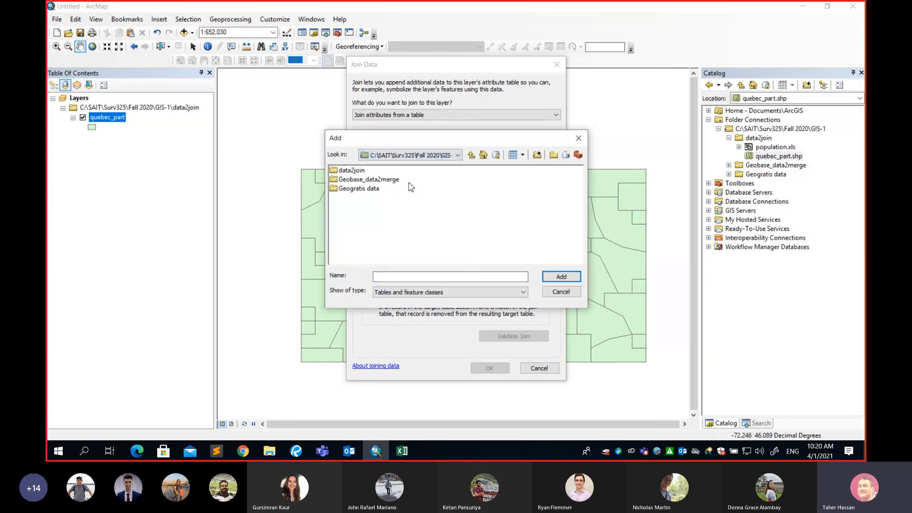
{"action": "double_click", "coordinate": [351, 172]}
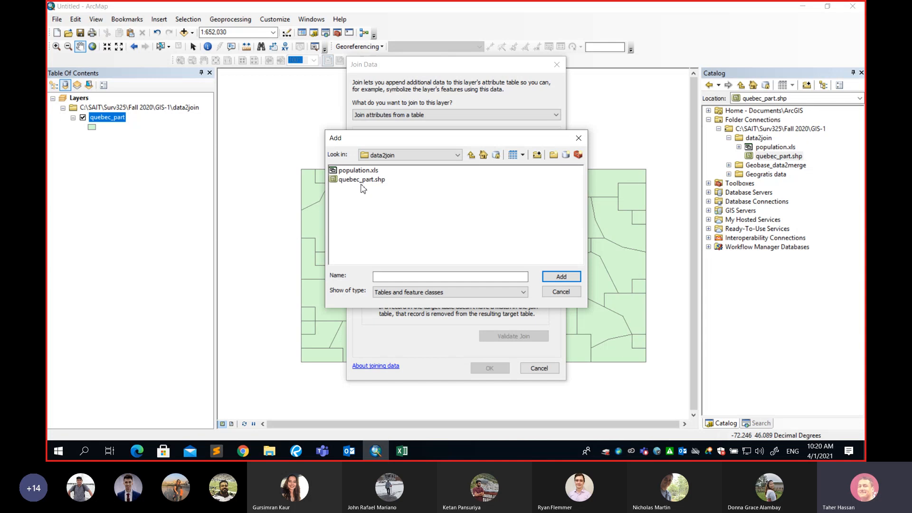
{"action": "left_click", "coordinate": [360, 171]}
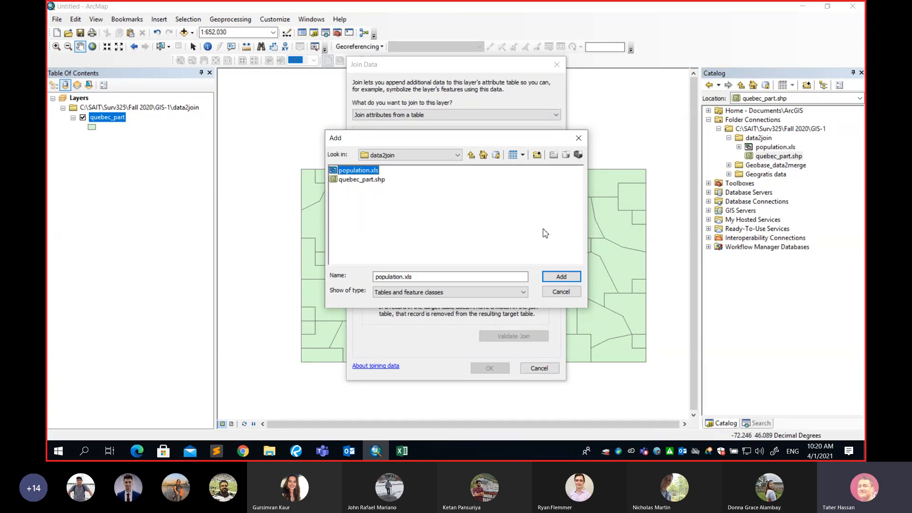
{"action": "left_click", "coordinate": [561, 278]}
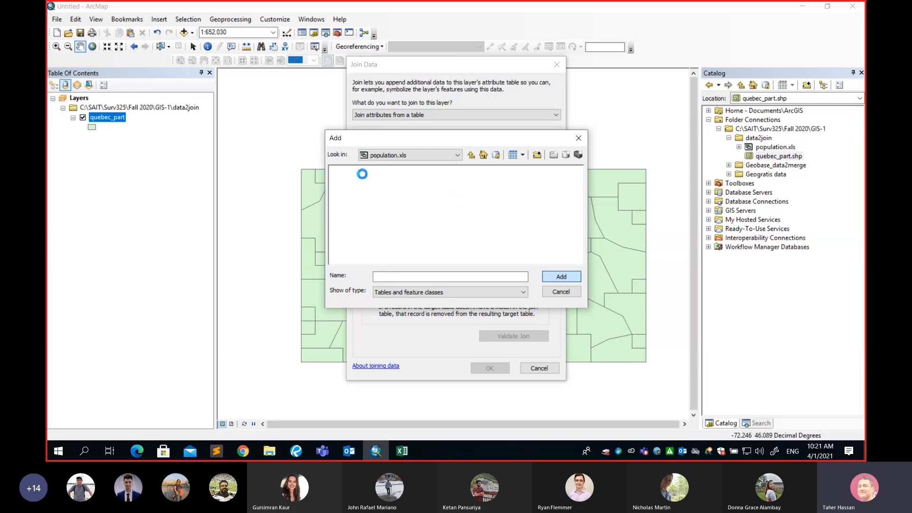
{"action": "mouse_move", "coordinate": [407, 454]}
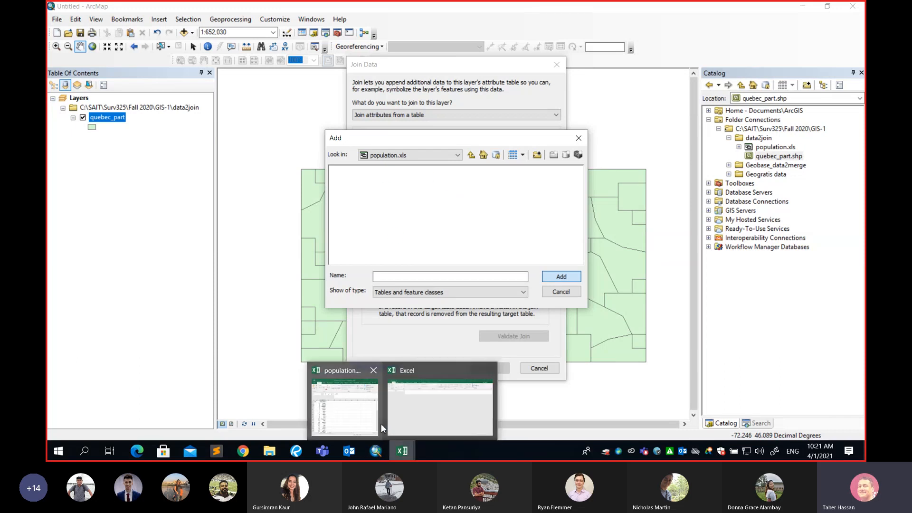
{"action": "left_click", "coordinate": [354, 417]}
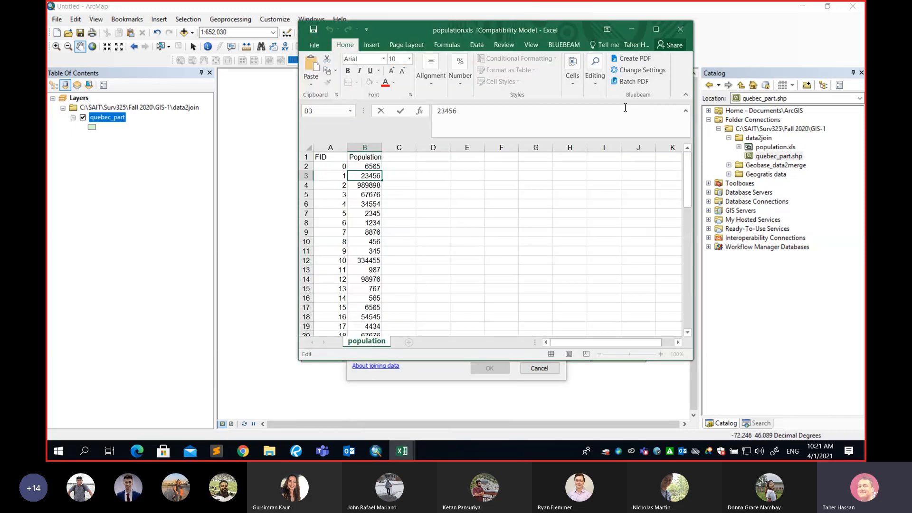
{"action": "left_click", "coordinate": [656, 29]}
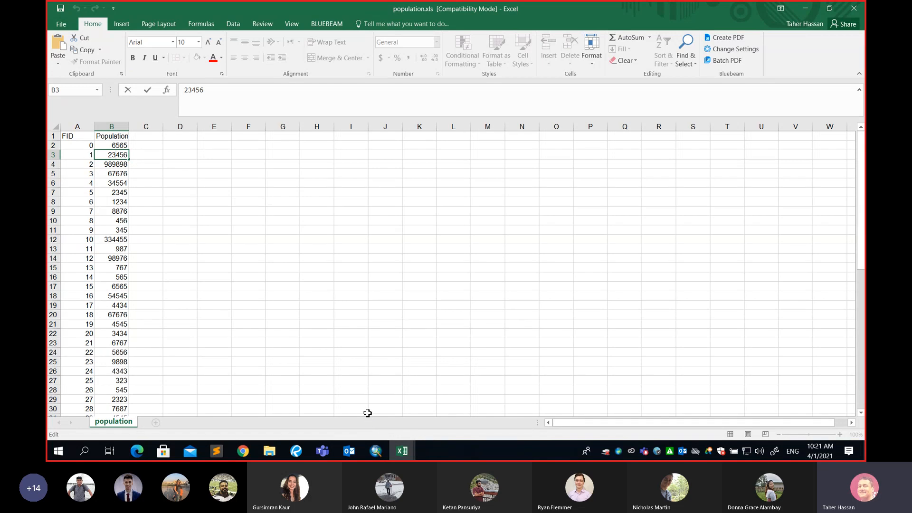
{"action": "left_click", "coordinate": [379, 453]}
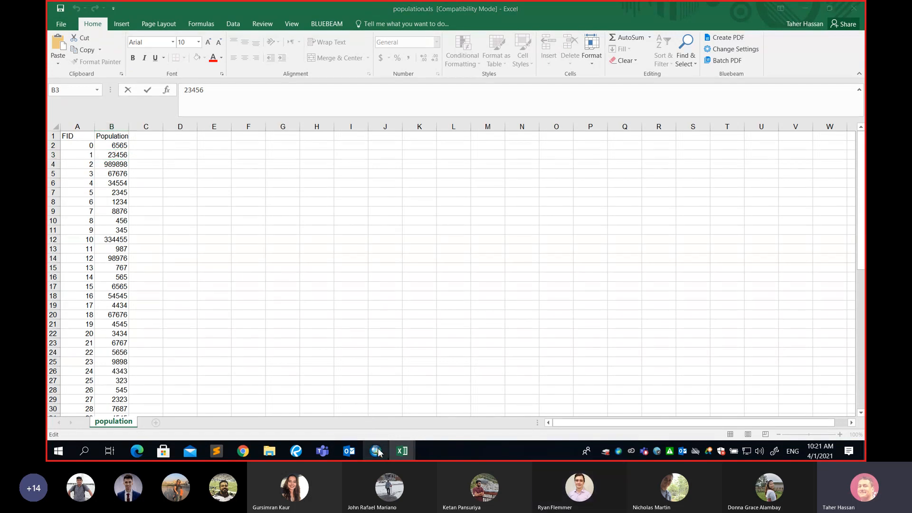
{"action": "left_click", "coordinate": [811, 8]}
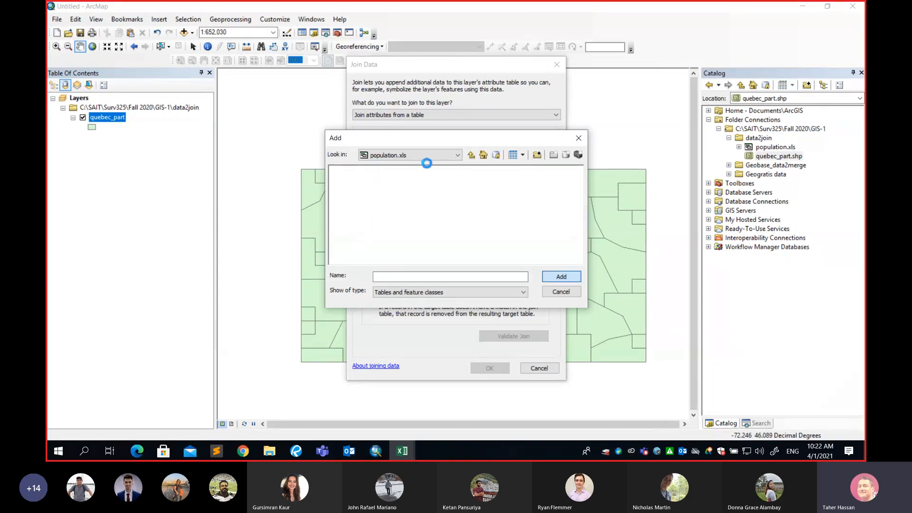
Bring the population.xls Excel window to the front from the taskbar
{"action": "mouse_move", "coordinate": [399, 455]}
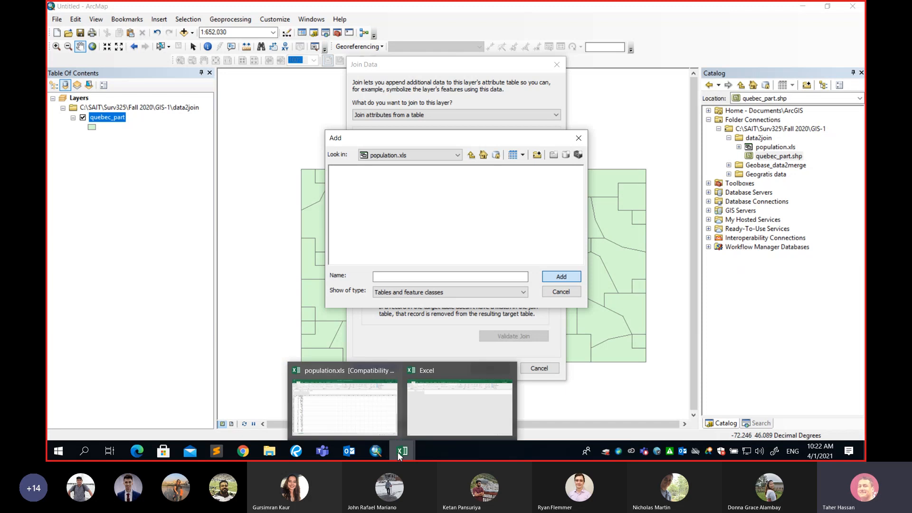
{"action": "left_click", "coordinate": [365, 422]}
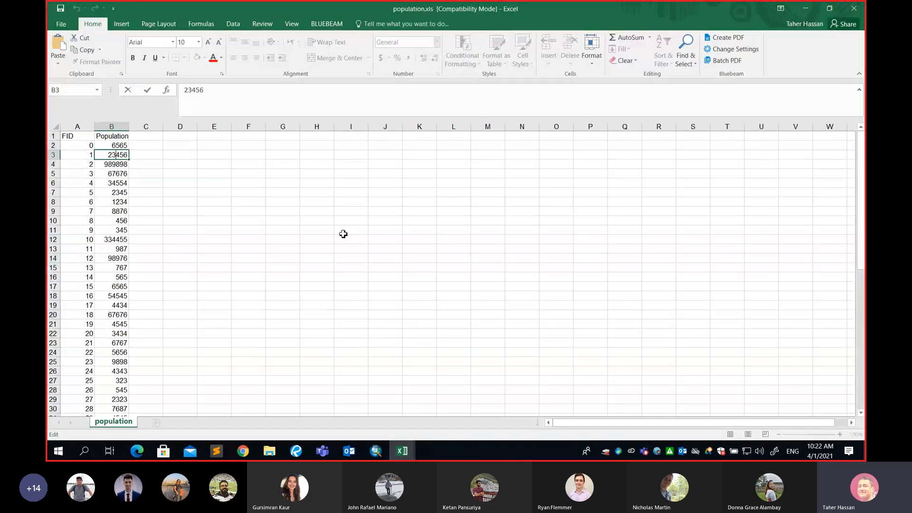
Close the population workbook without saving and go back to ArcMap's Add dialog
{"action": "left_click", "coordinate": [853, 8]}
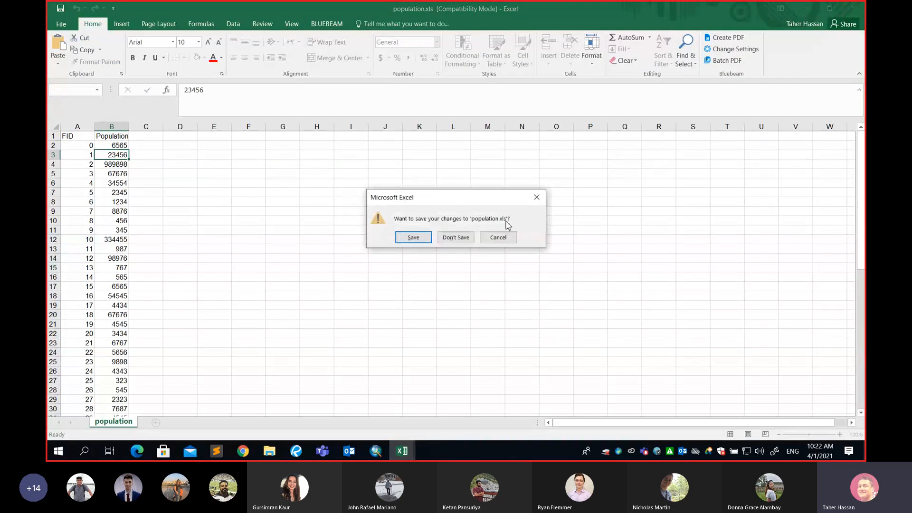
{"action": "left_click", "coordinate": [457, 238]}
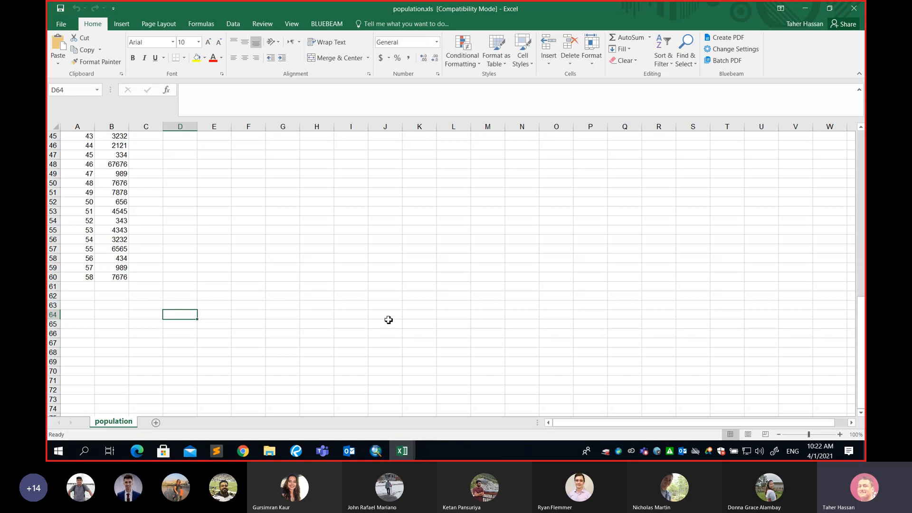
{"action": "left_click", "coordinate": [380, 454]}
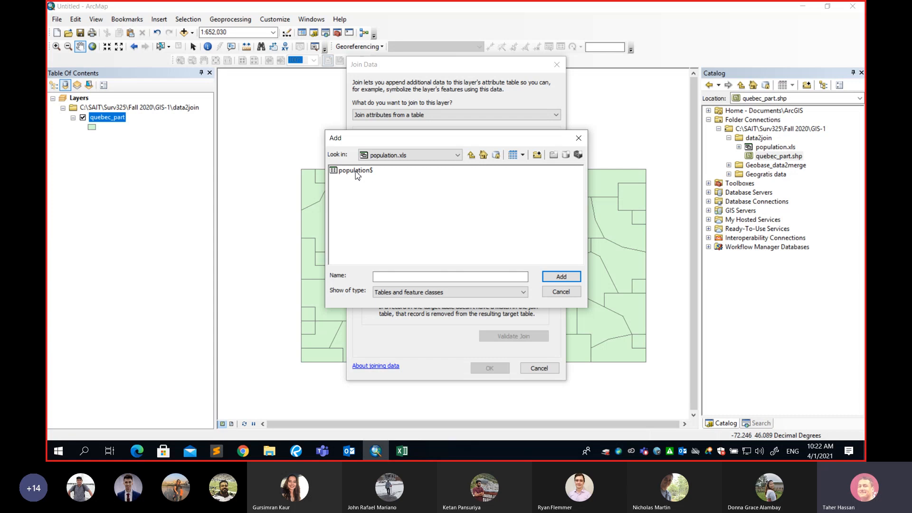
Briefly bring up the population.xls workbook in Excel, then minimize it
{"action": "left_click", "coordinate": [402, 454]}
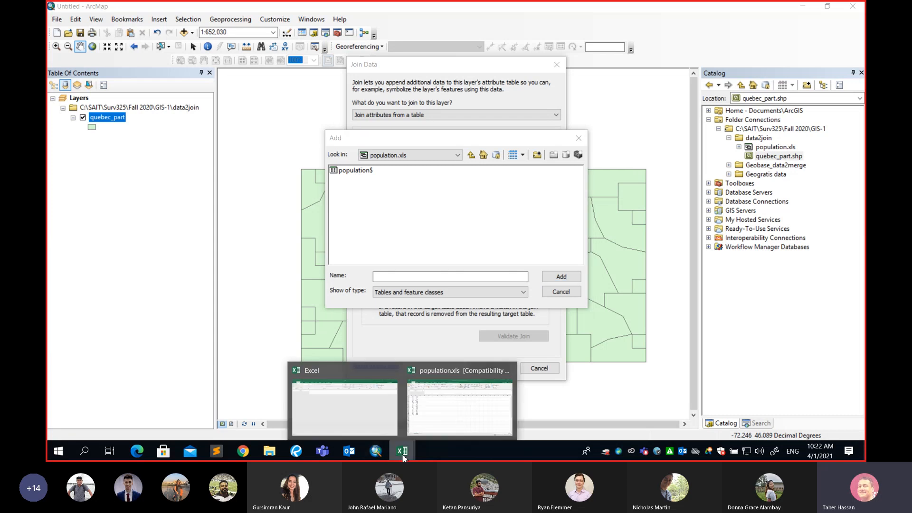
{"action": "left_click", "coordinate": [350, 429]}
{"action": "mouse_move", "coordinate": [403, 452]}
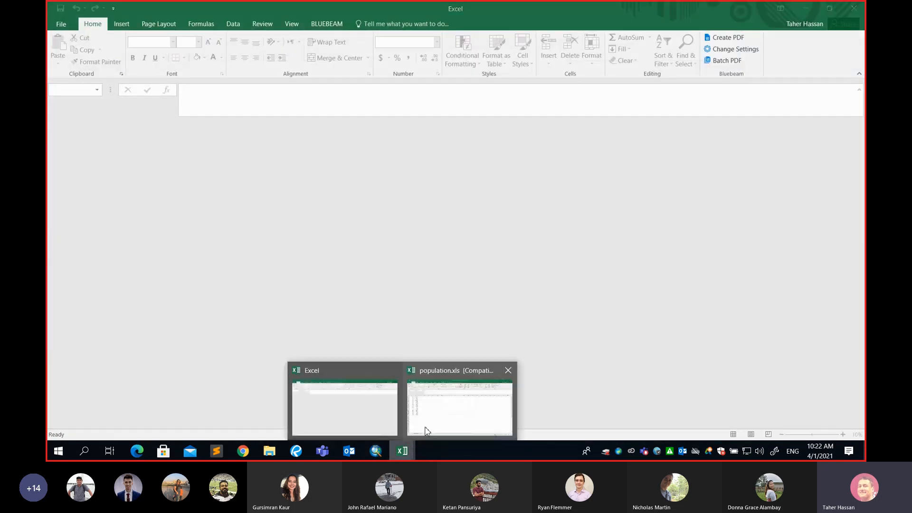
{"action": "left_click", "coordinate": [409, 380]}
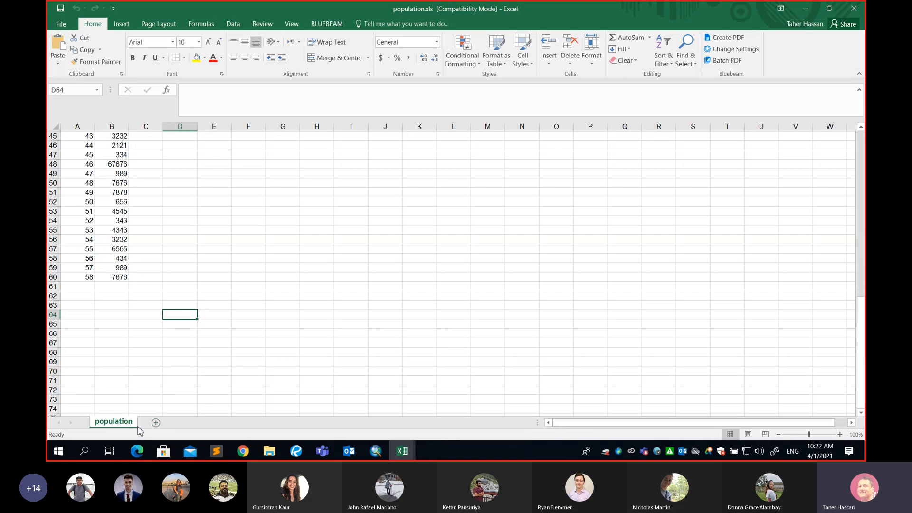
{"action": "left_click", "coordinate": [802, 13]}
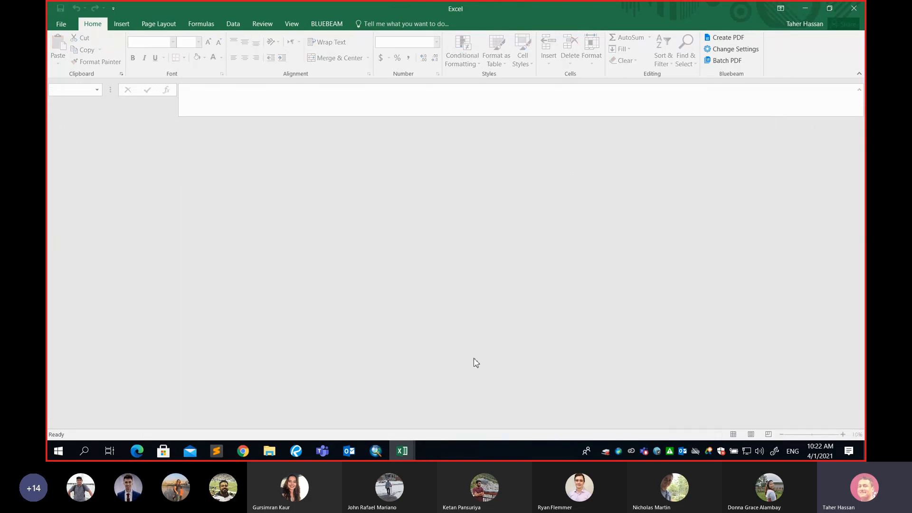
Select the population$ sheet in population.xls and add it as the join table
{"action": "left_click", "coordinate": [376, 451]}
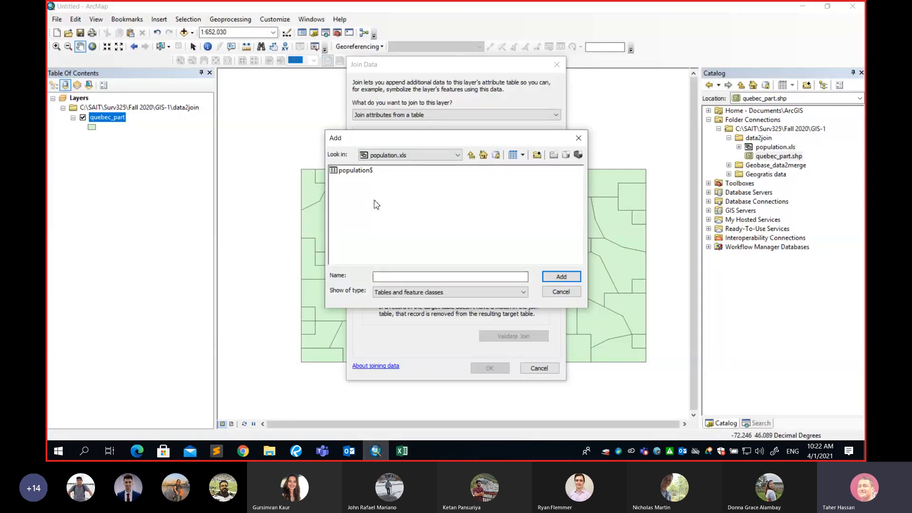
{"action": "left_click", "coordinate": [358, 172]}
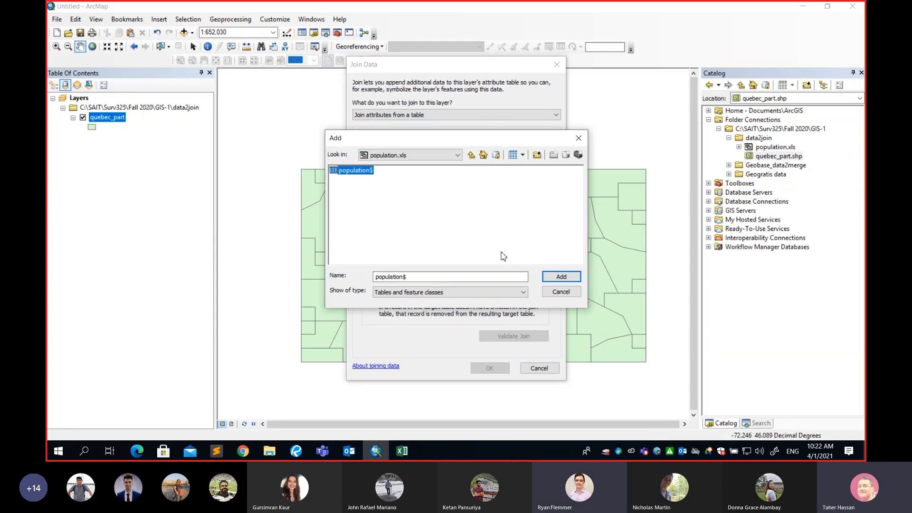
{"action": "left_click", "coordinate": [561, 278]}
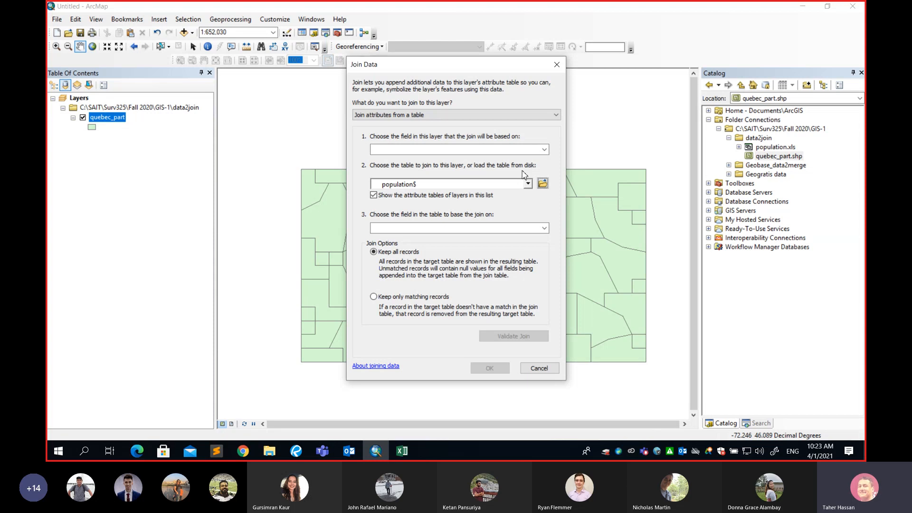
{"action": "mouse_move", "coordinate": [410, 452]}
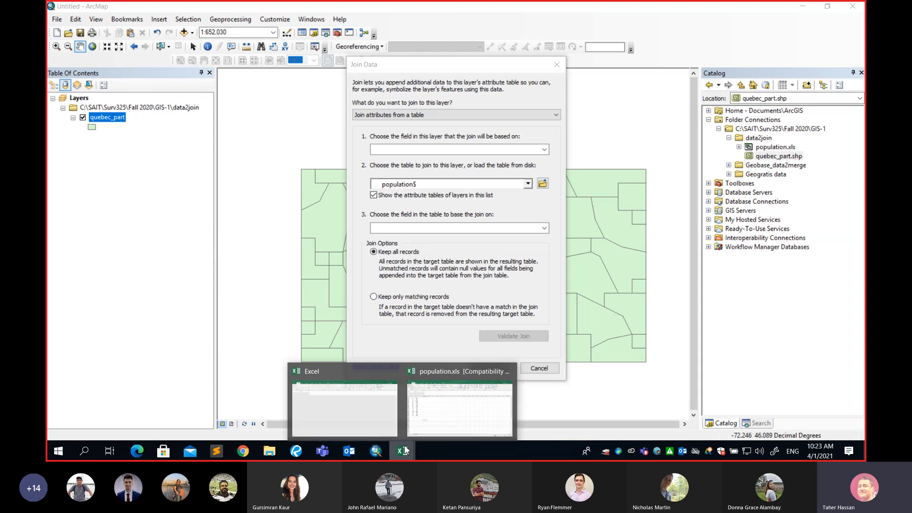
{"action": "left_click", "coordinate": [434, 418]}
{"action": "scroll", "coordinate": [114, 198], "scroll_direction": "up", "scroll_amount": 15}
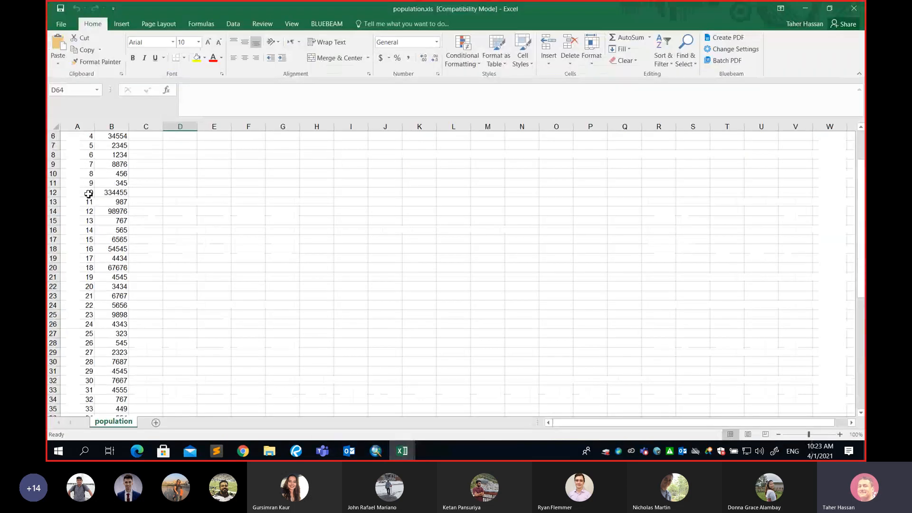
{"action": "left_click", "coordinate": [77, 127]}
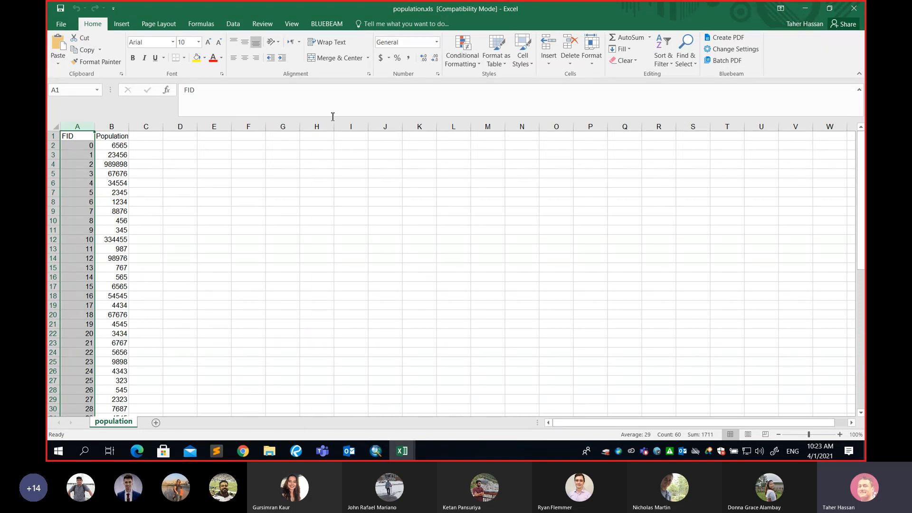
{"action": "left_click", "coordinate": [804, 8]}
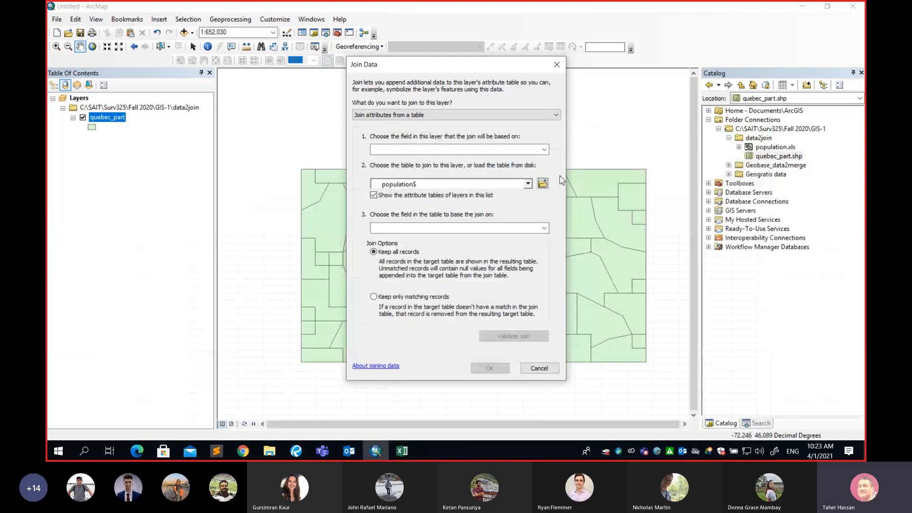
Choose FID as the join field for both quebec_part and the population$ table
{"action": "left_click", "coordinate": [545, 150]}
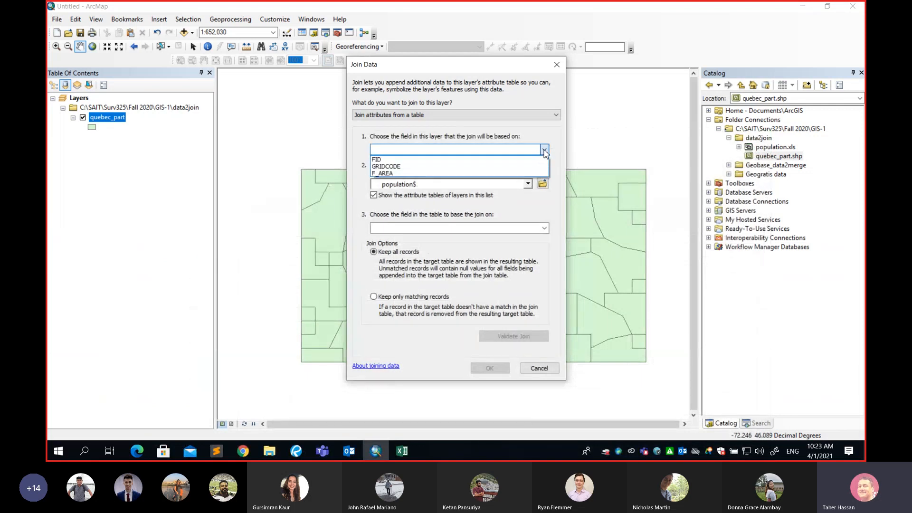
{"action": "left_click", "coordinate": [383, 160]}
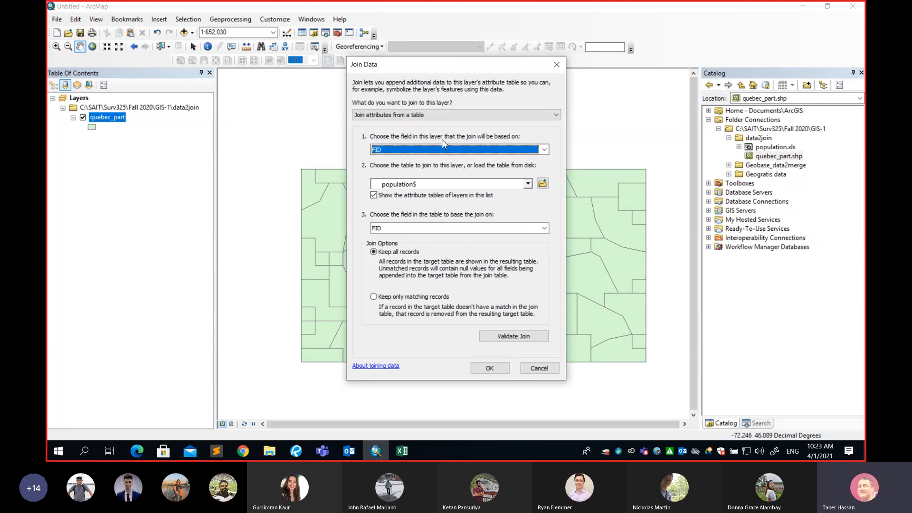
{"action": "left_click", "coordinate": [544, 228]}
{"action": "left_click", "coordinate": [379, 242]}
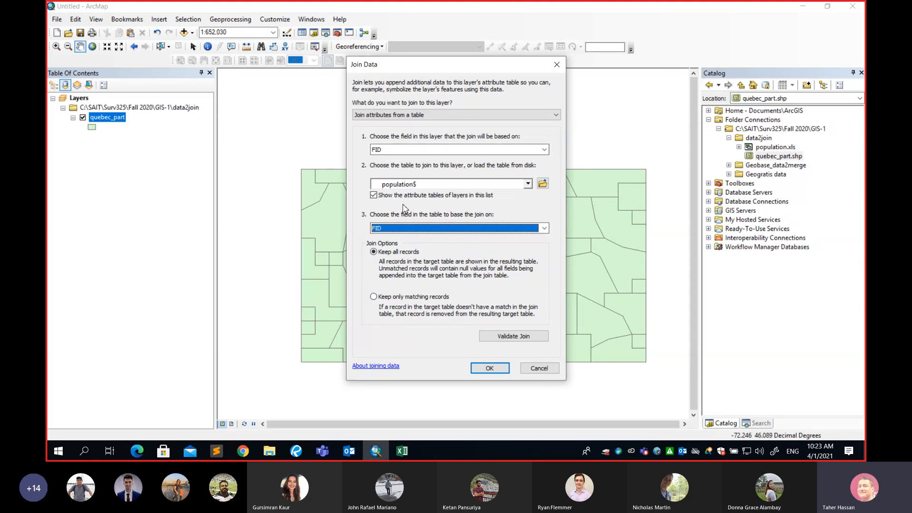
{"action": "left_click", "coordinate": [404, 451]}
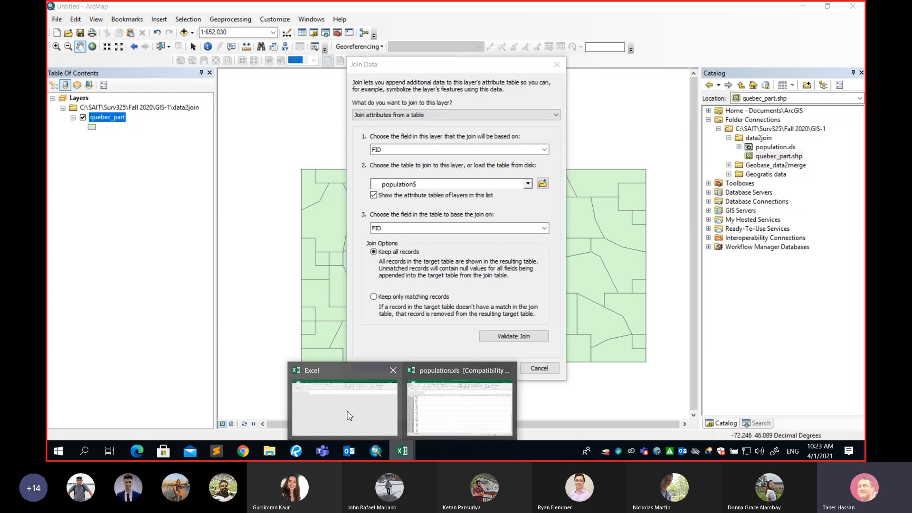
{"action": "left_click", "coordinate": [438, 405]}
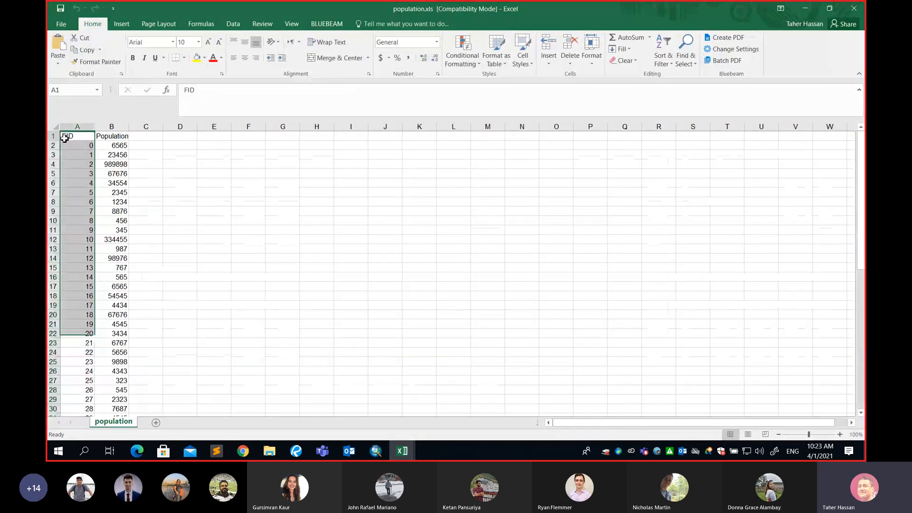
{"action": "left_click", "coordinate": [67, 137]}
{"action": "left_click", "coordinate": [53, 136]}
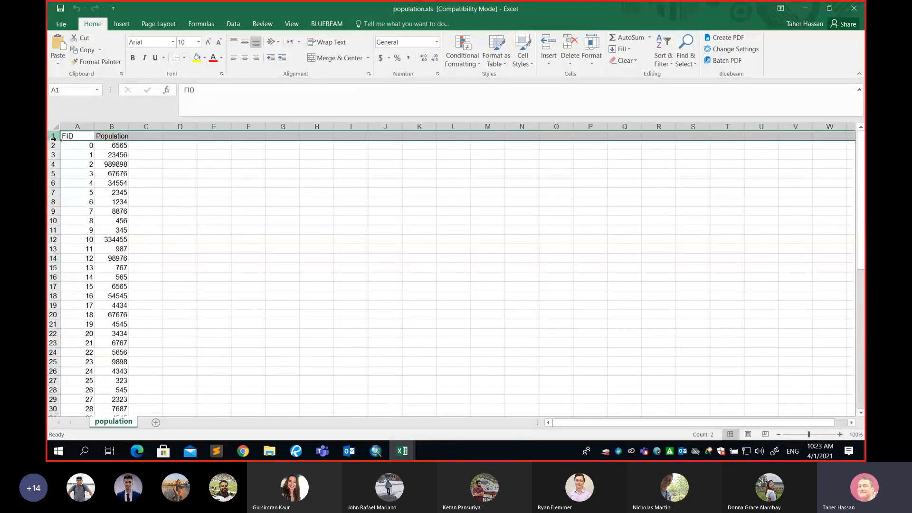
{"action": "left_click", "coordinate": [68, 138]}
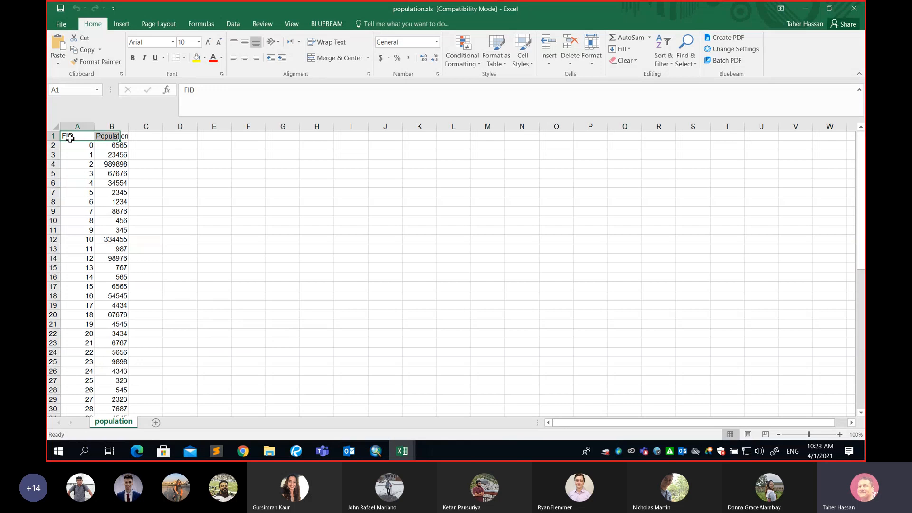
{"action": "left_click", "coordinate": [108, 139]}
{"action": "left_click", "coordinate": [81, 137]}
{"action": "left_click", "coordinate": [119, 138]}
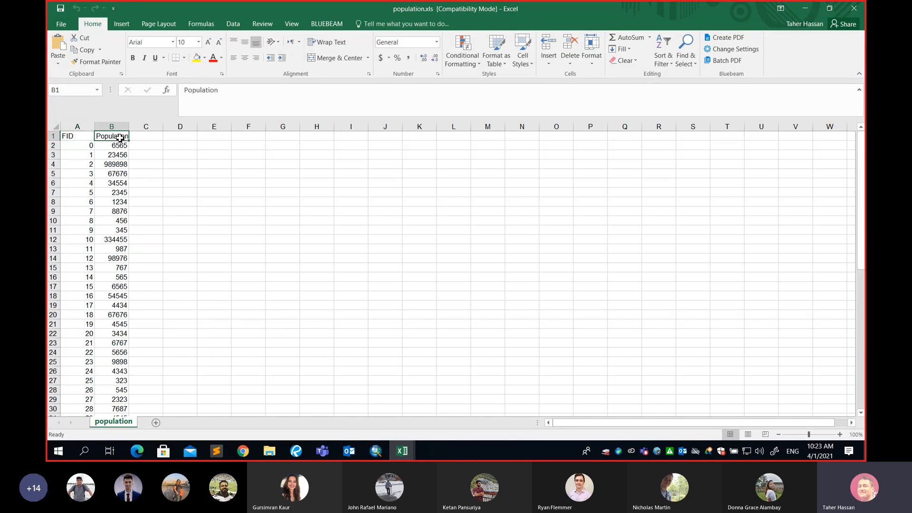
{"action": "left_click", "coordinate": [77, 138]}
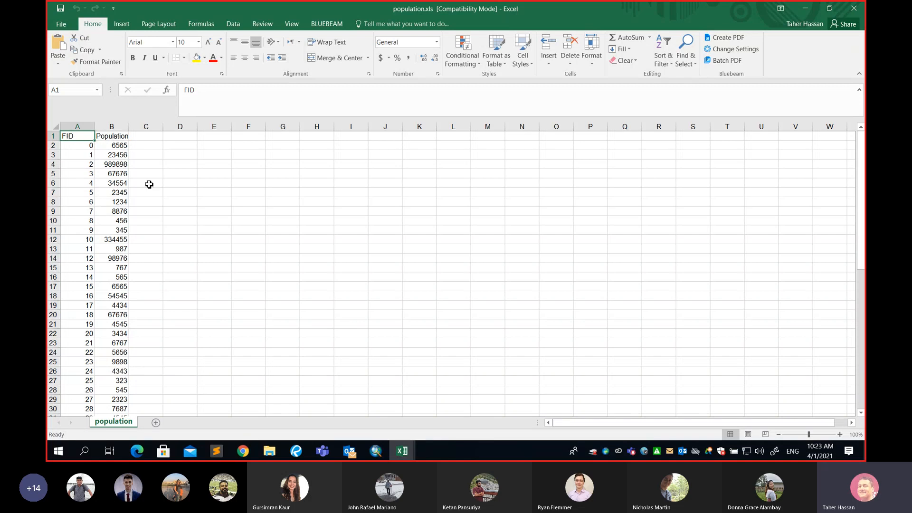
{"action": "left_click", "coordinate": [123, 137]}
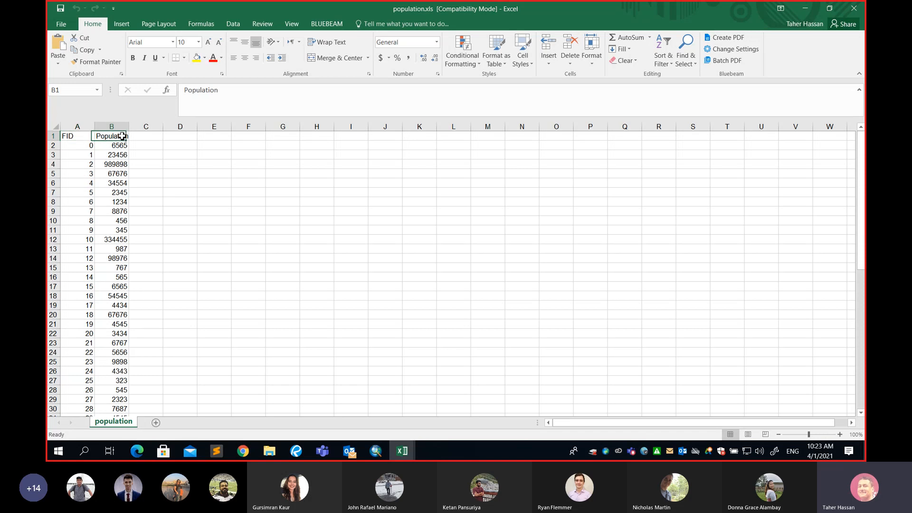
{"action": "left_click", "coordinate": [80, 137]}
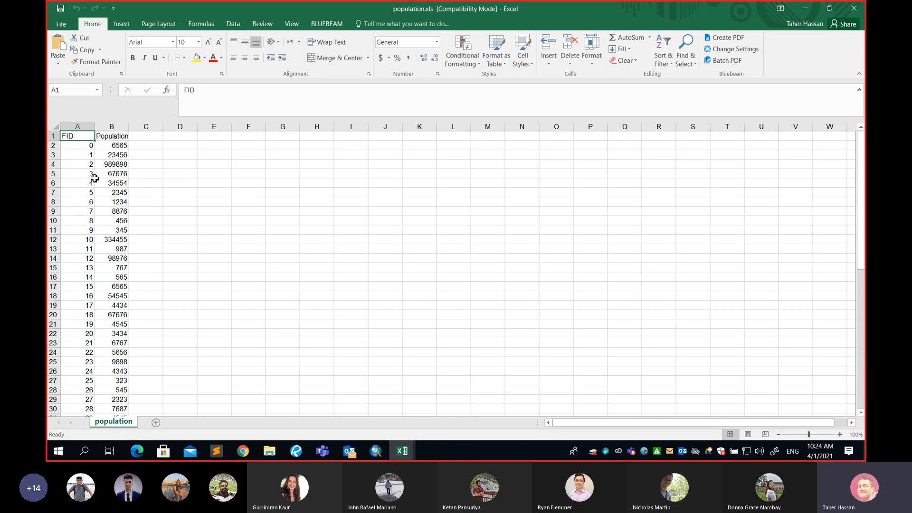
{"action": "left_click", "coordinate": [77, 127]}
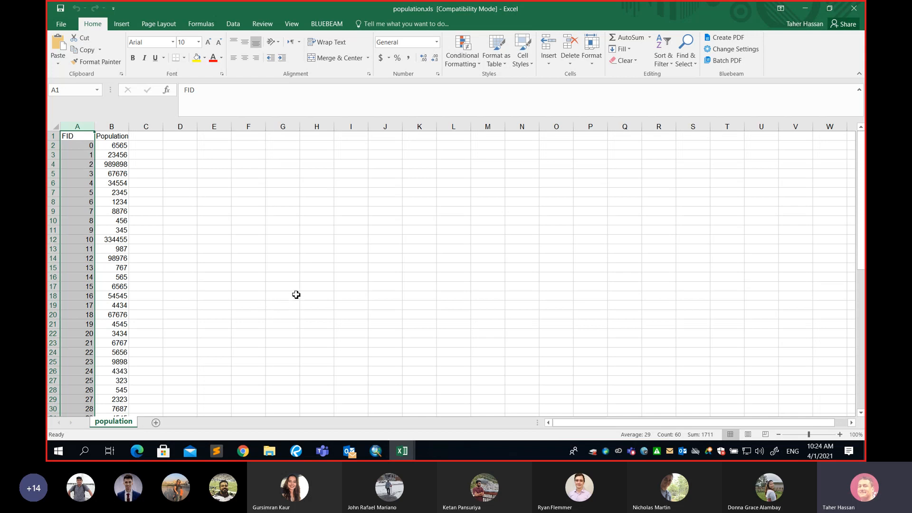
{"action": "left_click", "coordinate": [806, 15]}
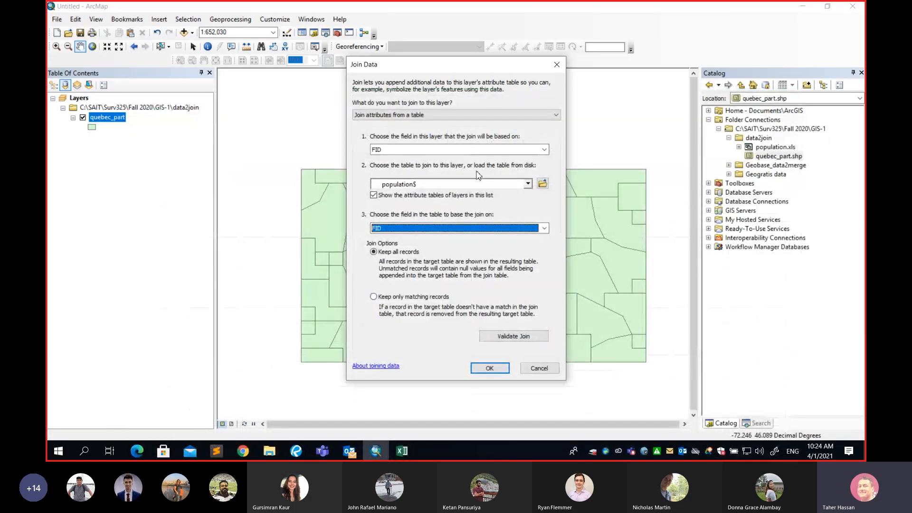
Validate the FID join, confirming 59 of 59 records match, and close the results
{"action": "left_click", "coordinate": [515, 340]}
{"action": "left_click", "coordinate": [513, 337]}
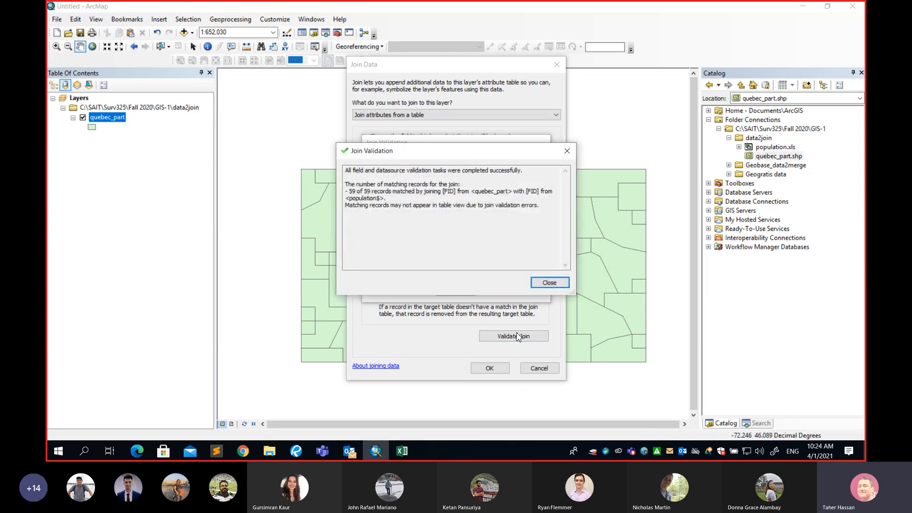
{"action": "left_click_drag", "start_coordinate": [435, 157], "coordinate": [253, 261]}
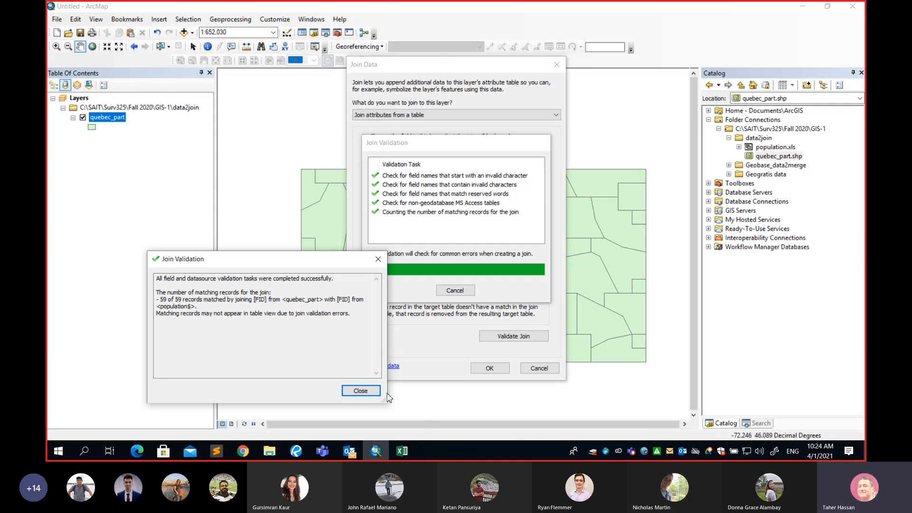
{"action": "left_click", "coordinate": [361, 391]}
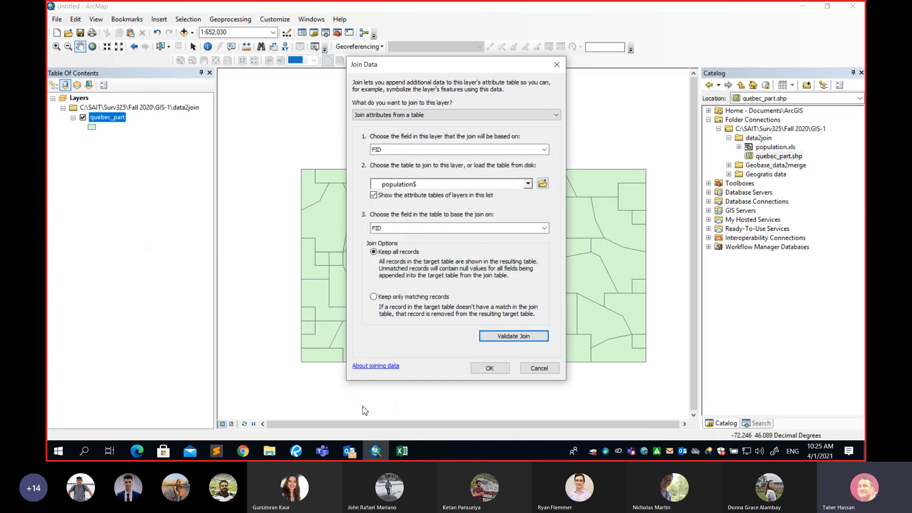
{"action": "left_click", "coordinate": [400, 451]}
Check in population.xls that FID runs from 0 in A2 to 58 in A60
{"action": "left_click", "coordinate": [419, 411]}
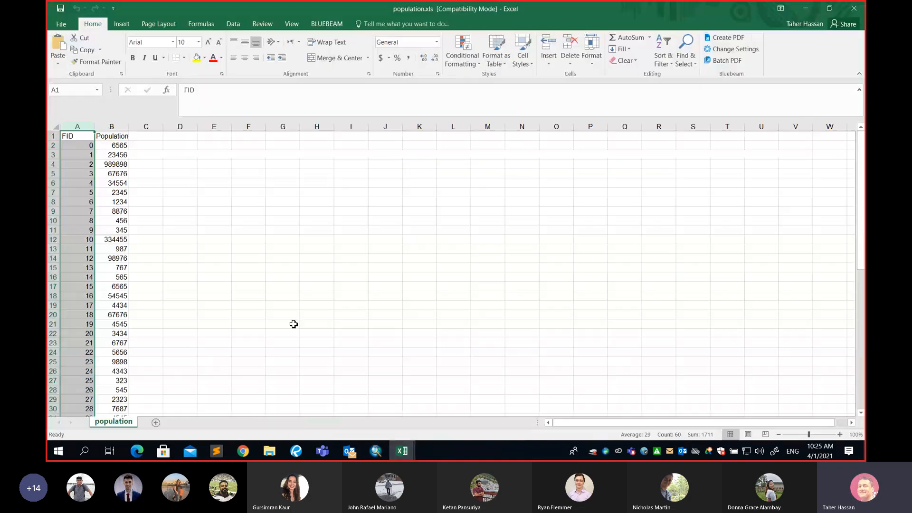
{"action": "left_click", "coordinate": [89, 147]}
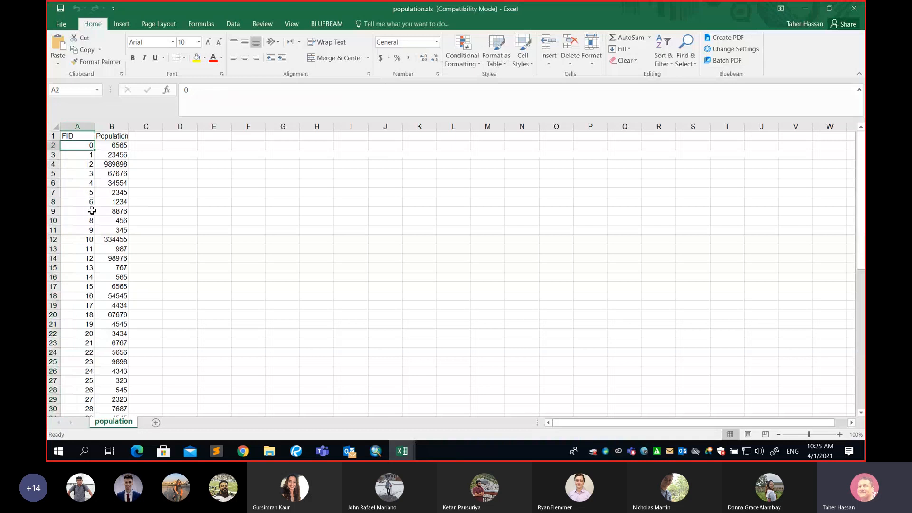
{"action": "scroll", "coordinate": [89, 209], "scroll_direction": "down", "scroll_amount": 11}
{"action": "left_click", "coordinate": [81, 381]}
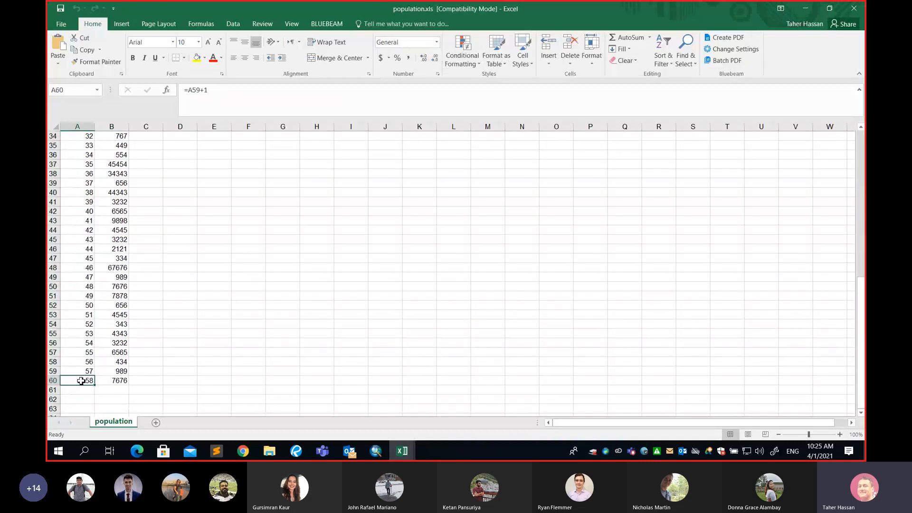
{"action": "left_click", "coordinate": [381, 456]}
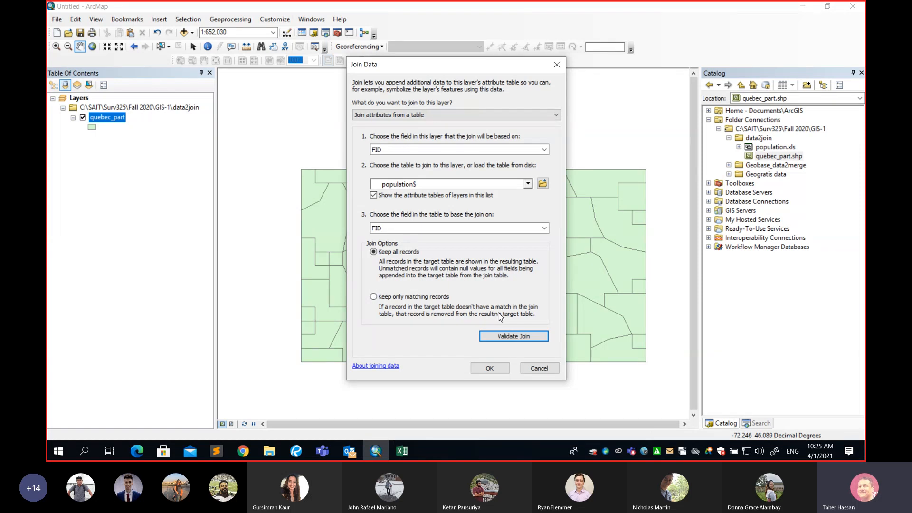
Confirm the Join Data dialog to join population$ to quebec_part on FID
{"action": "left_click", "coordinate": [490, 368]}
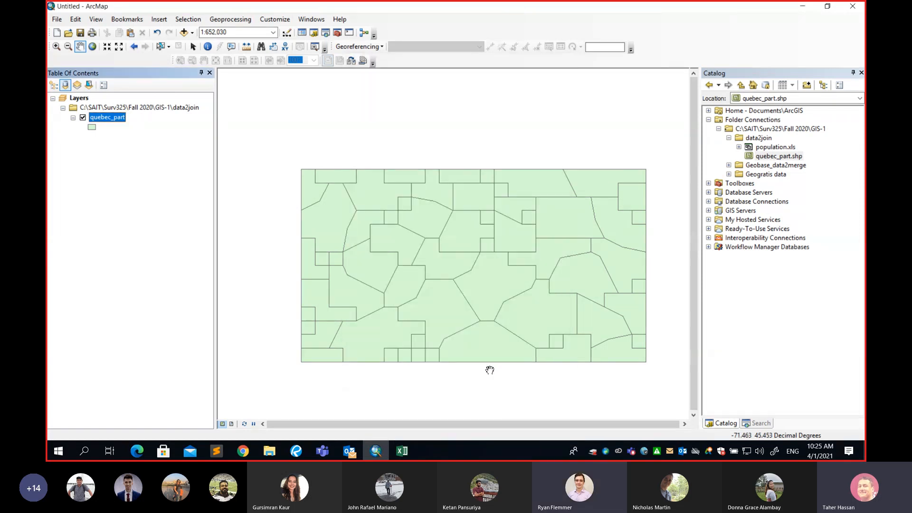
{"action": "left_click", "coordinate": [323, 452]}
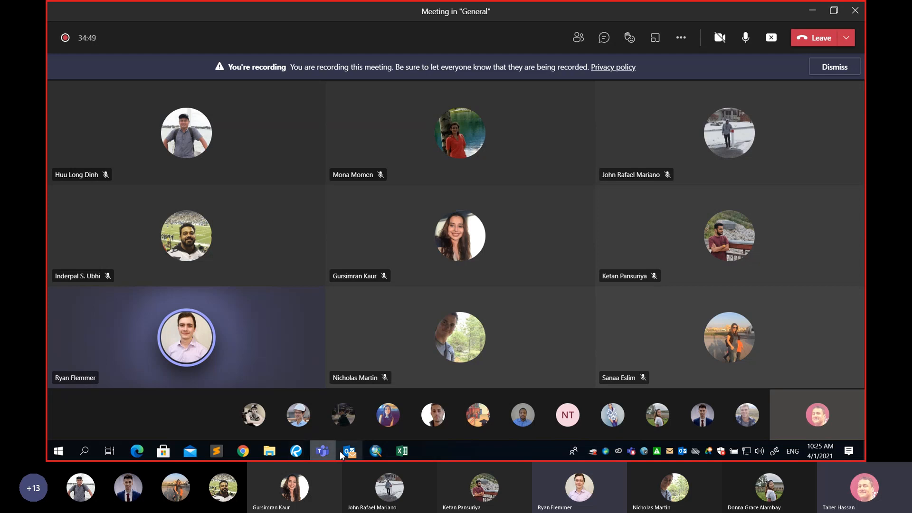
{"action": "left_click", "coordinate": [377, 455]}
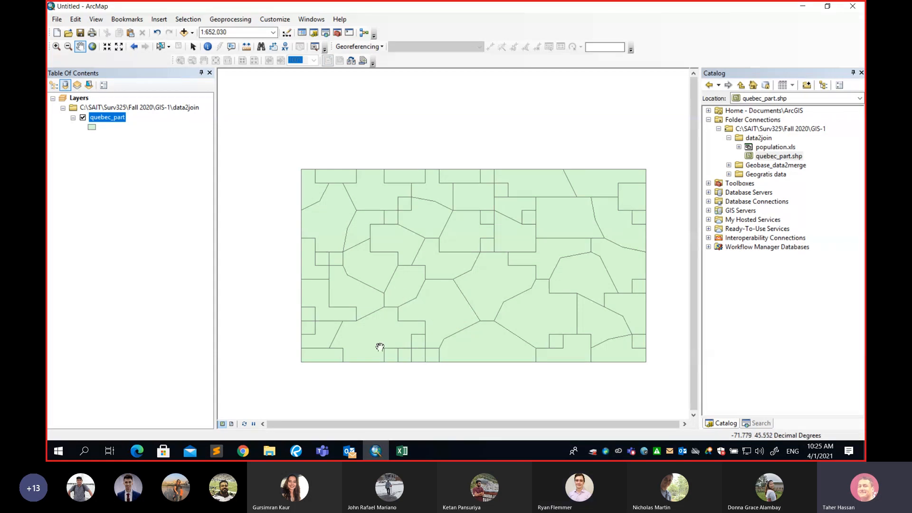
{"action": "left_click", "coordinate": [398, 452]}
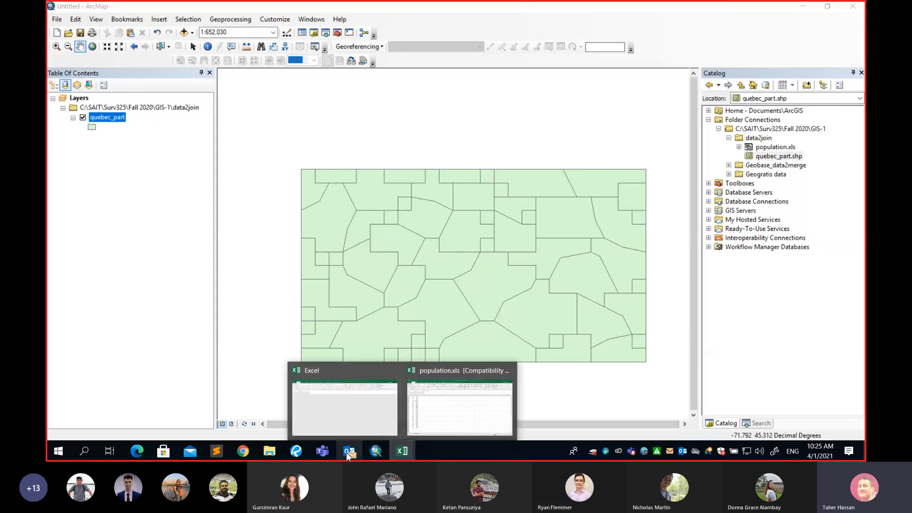
{"action": "right_click", "coordinate": [105, 118]}
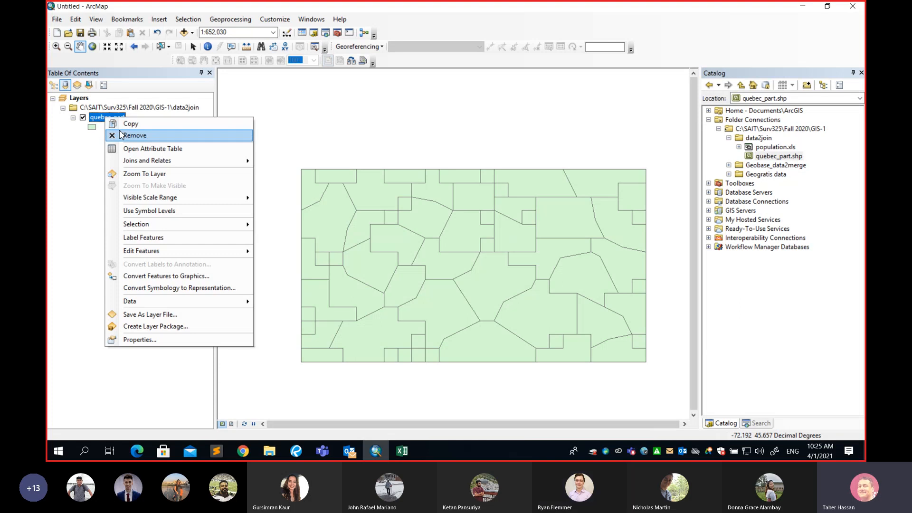
{"action": "mouse_move", "coordinate": [152, 160]}
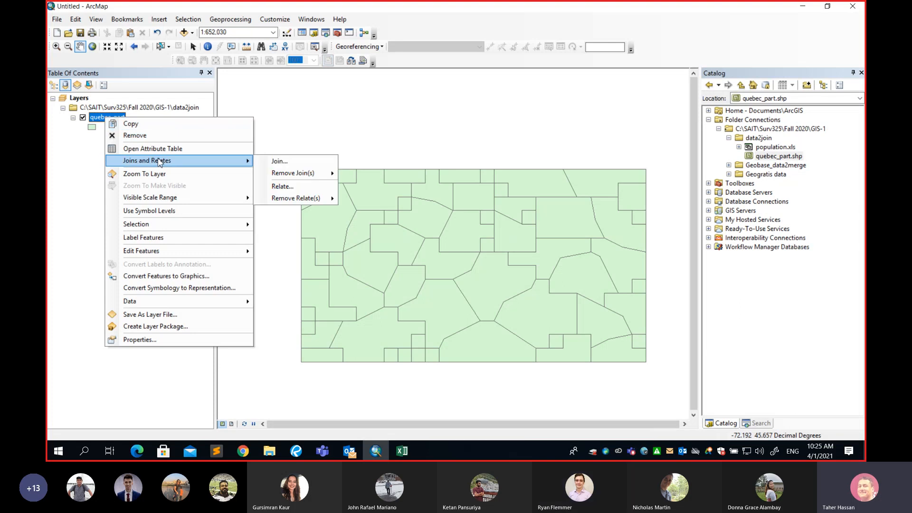
{"action": "left_click", "coordinate": [275, 162]}
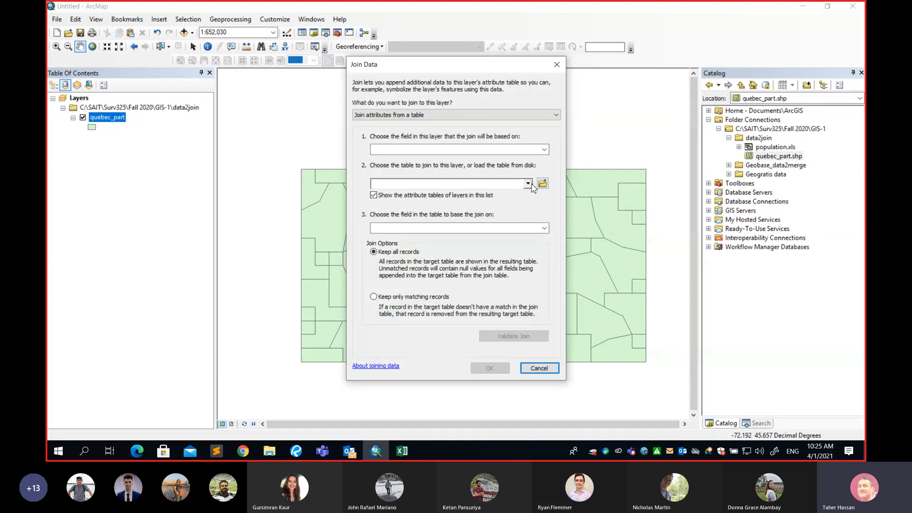
{"action": "left_click", "coordinate": [541, 185]}
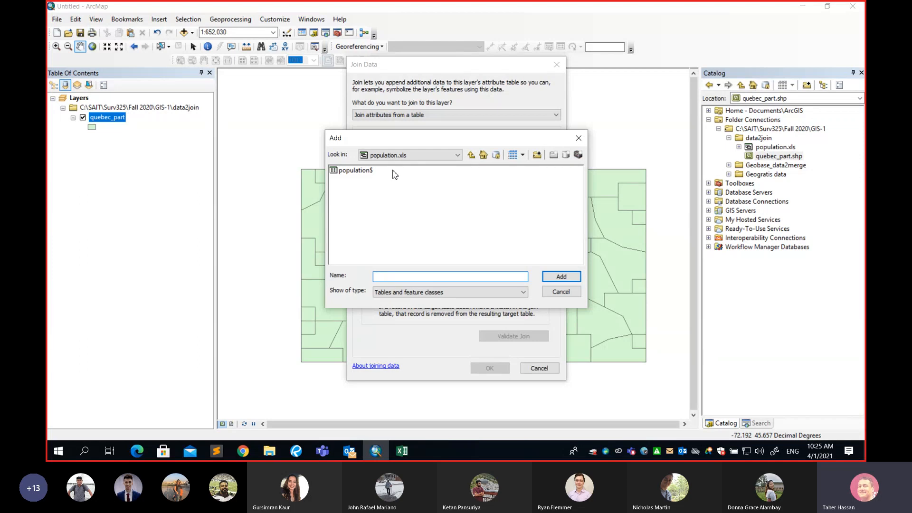
{"action": "left_click", "coordinate": [560, 291]}
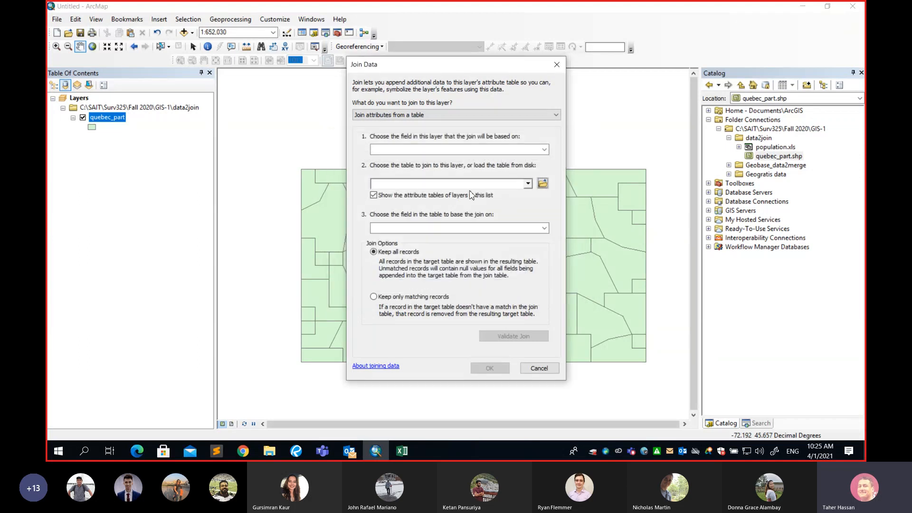
{"action": "left_click", "coordinate": [544, 149]}
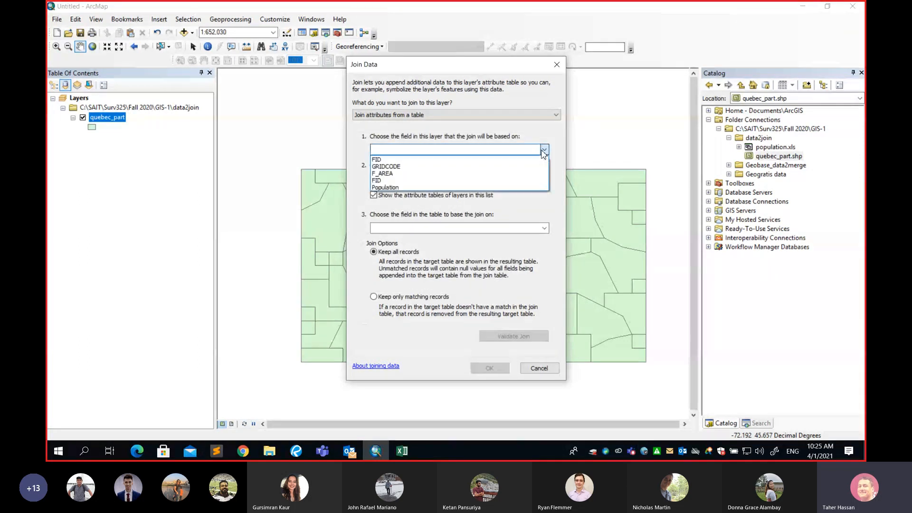
{"action": "left_click", "coordinate": [544, 149]}
{"action": "left_click", "coordinate": [543, 228]}
{"action": "left_click", "coordinate": [543, 228]}
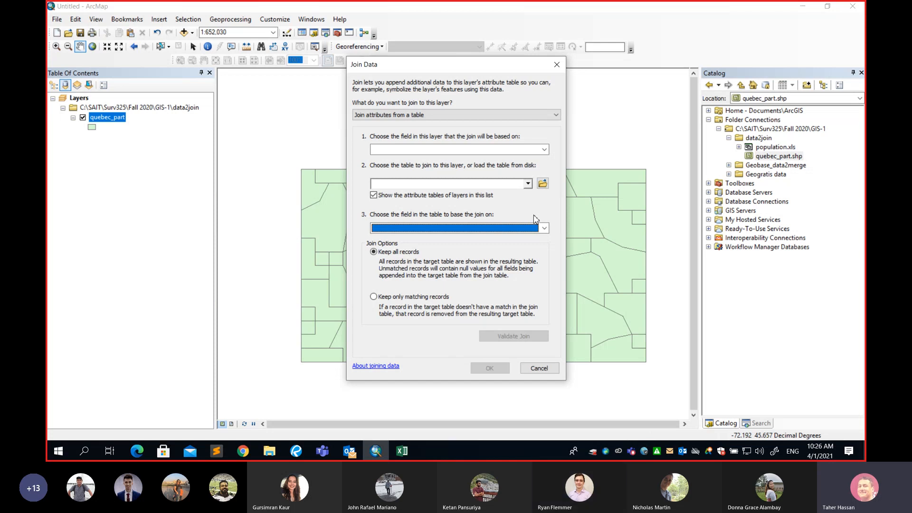
{"action": "left_click", "coordinate": [535, 369]}
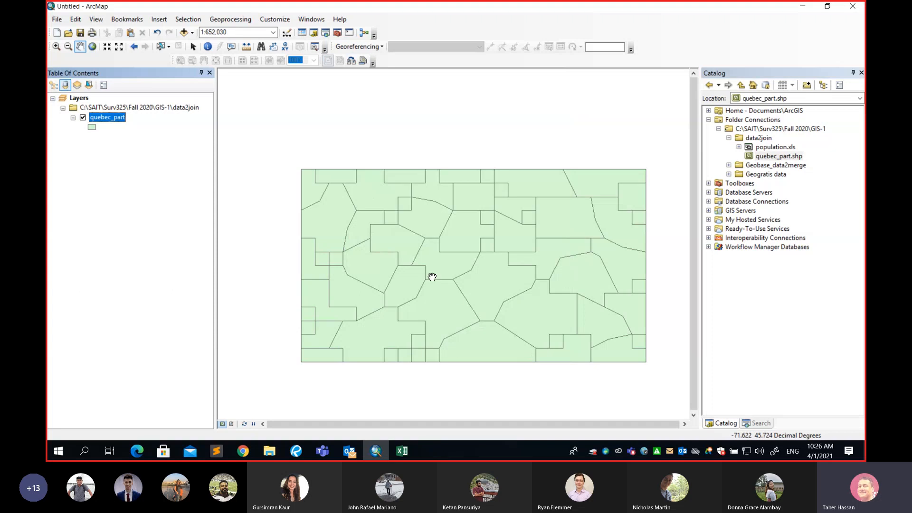
Open the quebec_part attribute table from the layer's context menu
{"action": "left_click_drag", "start_coordinate": [418, 223], "coordinate": [388, 208]}
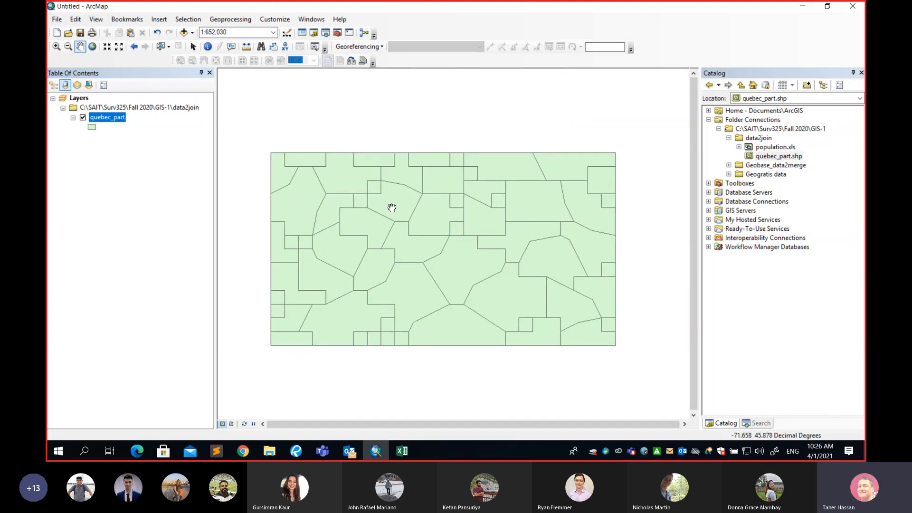
{"action": "right_click", "coordinate": [120, 123]}
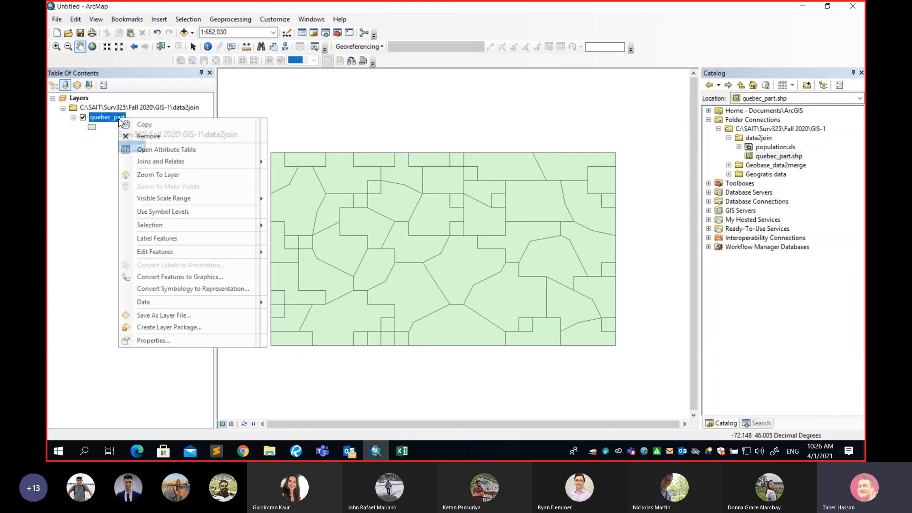
{"action": "left_click", "coordinate": [163, 150]}
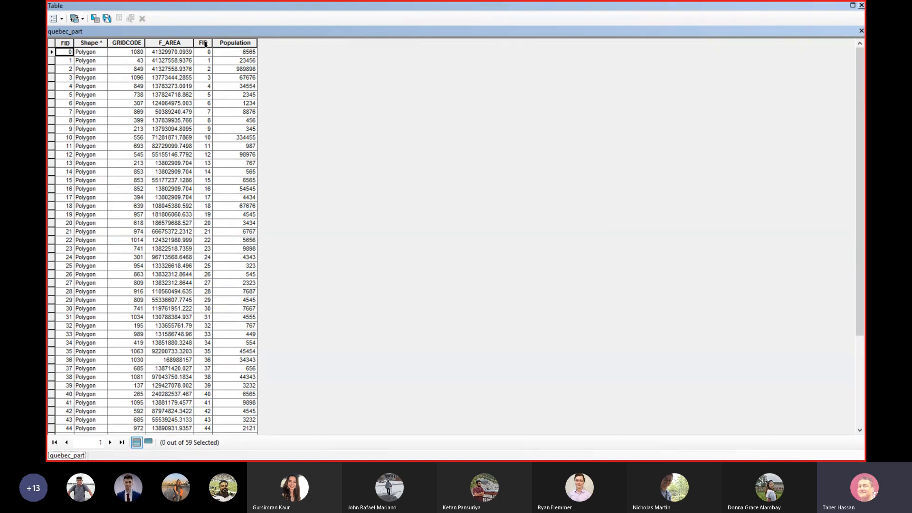
Compare the joined FID and Population columns with the original FID column
{"action": "left_click", "coordinate": [204, 43]}
{"action": "left_click", "coordinate": [230, 43], "text": "ctrl"}
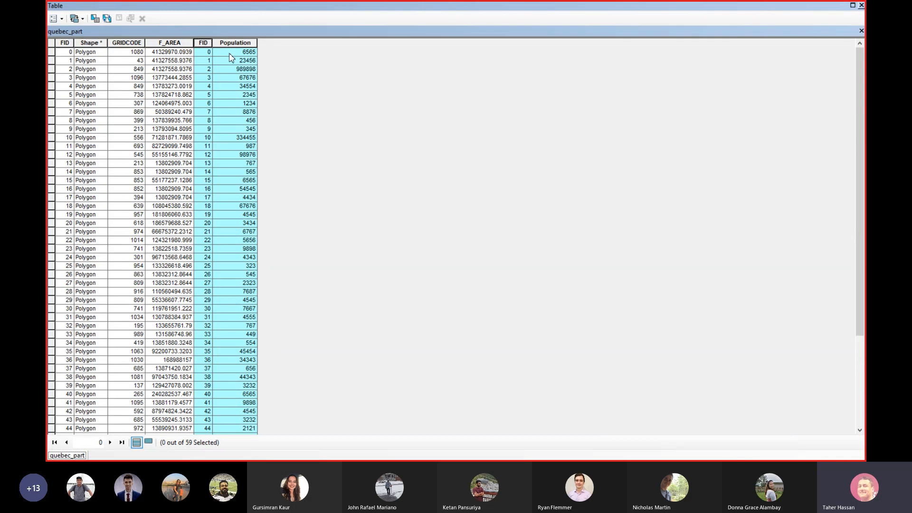
{"action": "left_click", "coordinate": [204, 42]}
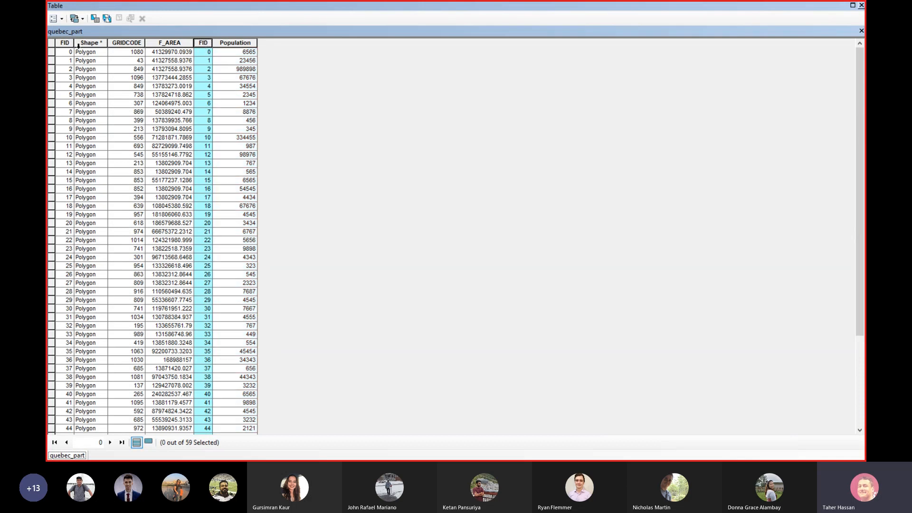
{"action": "left_click", "coordinate": [66, 44]}
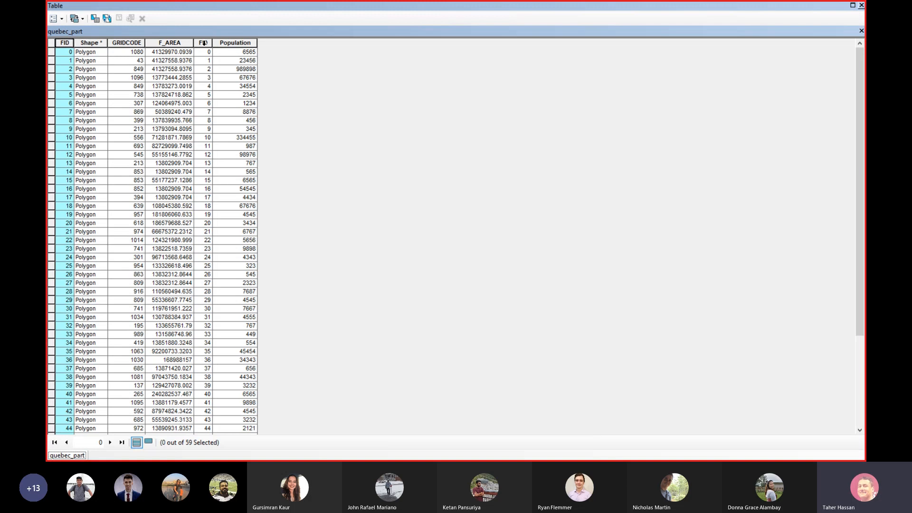
{"action": "left_click", "coordinate": [205, 43]}
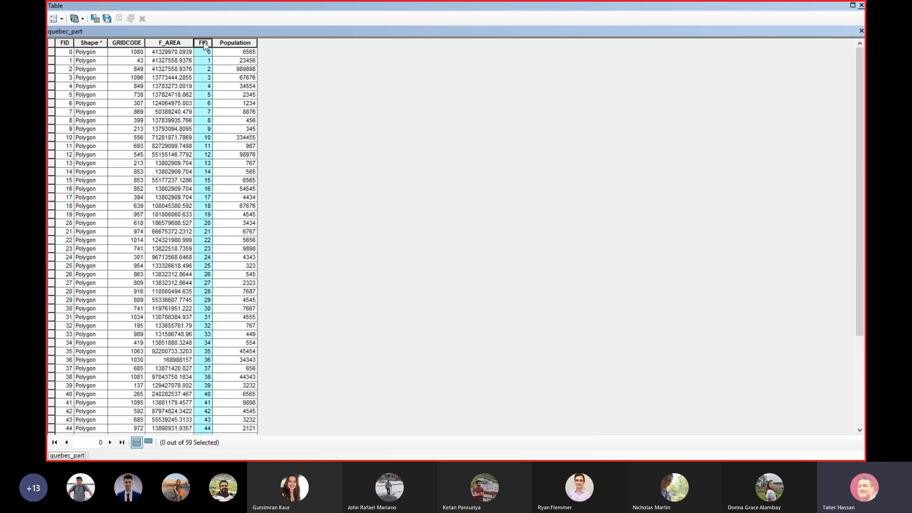
Hide the duplicate joined FID column and select the Population column
{"action": "right_click", "coordinate": [204, 44]}
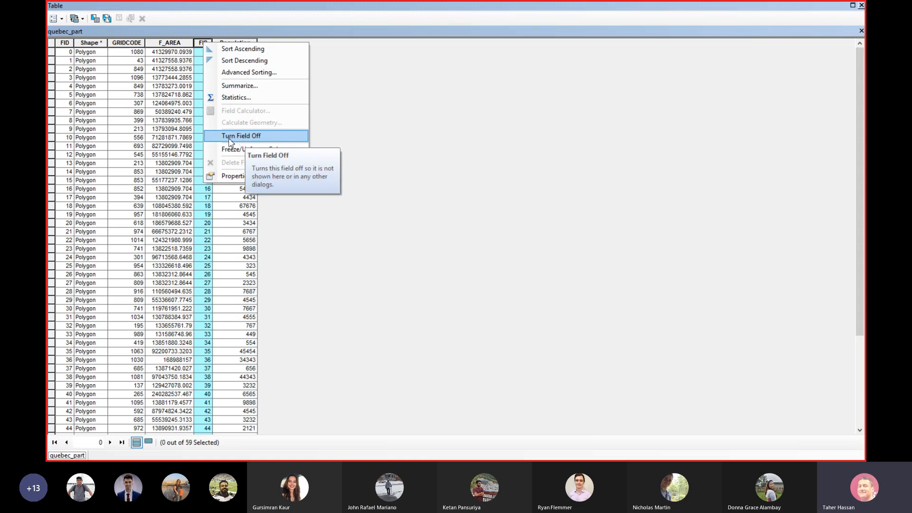
{"action": "left_click", "coordinate": [262, 140]}
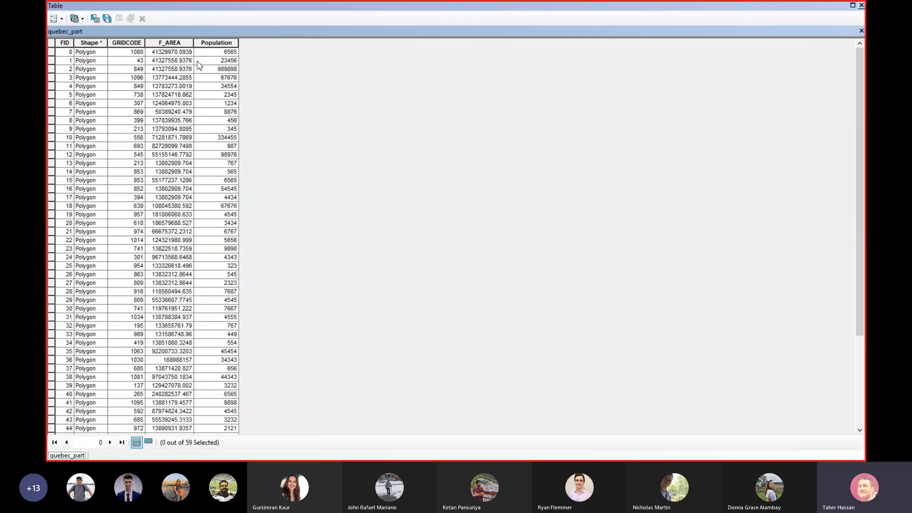
{"action": "left_click", "coordinate": [212, 44]}
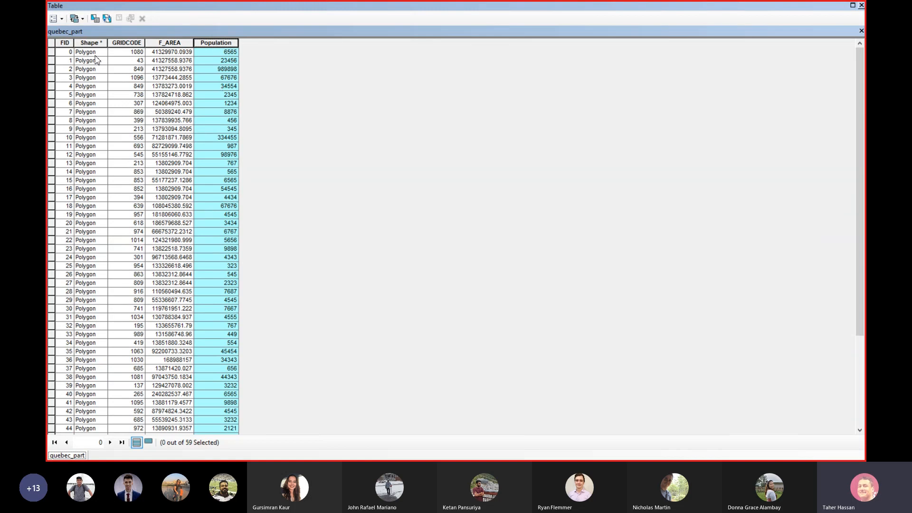
Inspect Population values such as 23456 and 989898, then close the attribute table
{"action": "left_click", "coordinate": [225, 61]}
{"action": "left_click", "coordinate": [221, 69]}
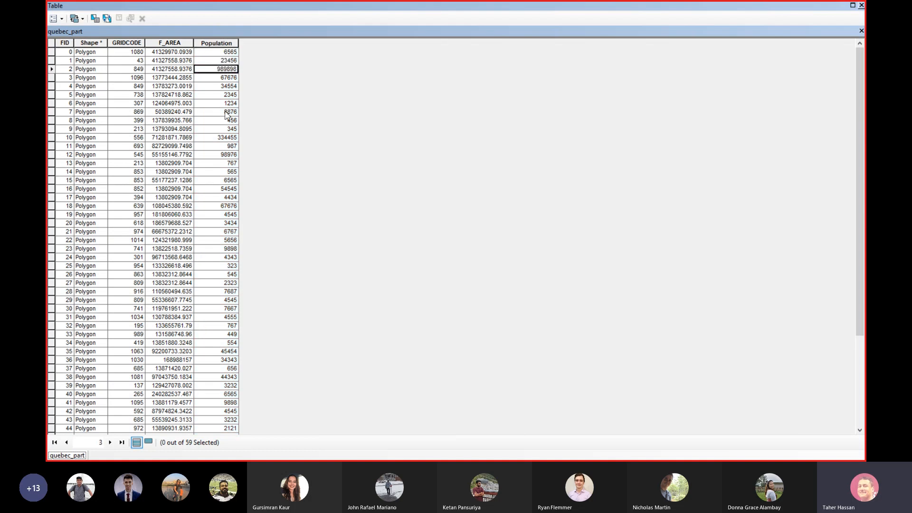
{"action": "scroll", "coordinate": [233, 149], "scroll_direction": "down", "scroll_amount": 3}
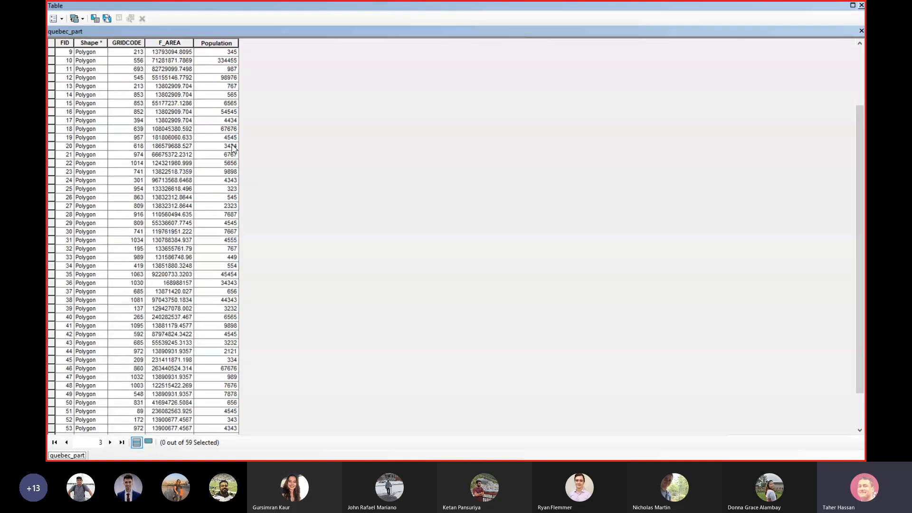
{"action": "scroll", "coordinate": [233, 148], "scroll_direction": "up", "scroll_amount": 3}
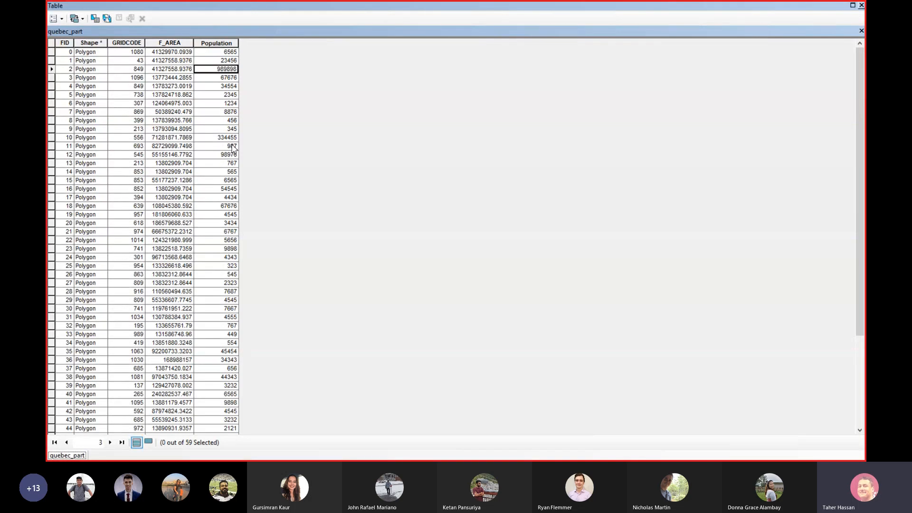
{"action": "left_click", "coordinate": [221, 44]}
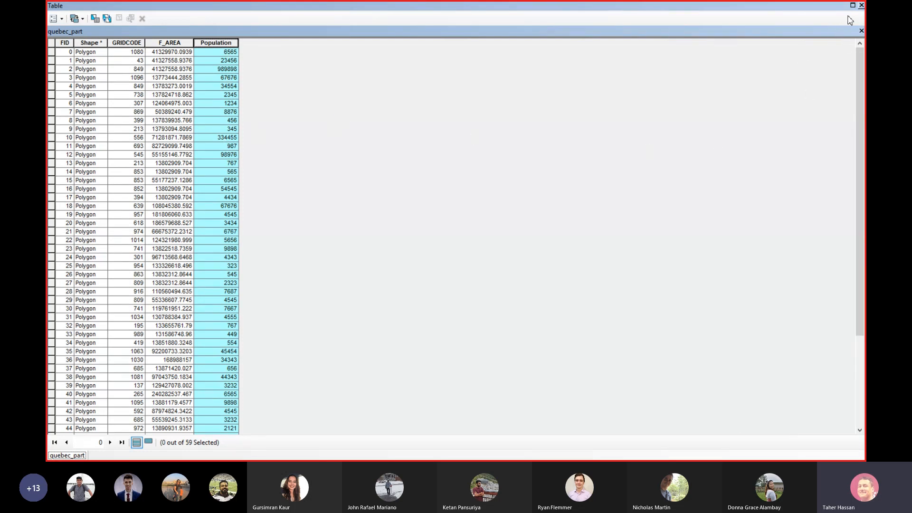
{"action": "left_click", "coordinate": [862, 6]}
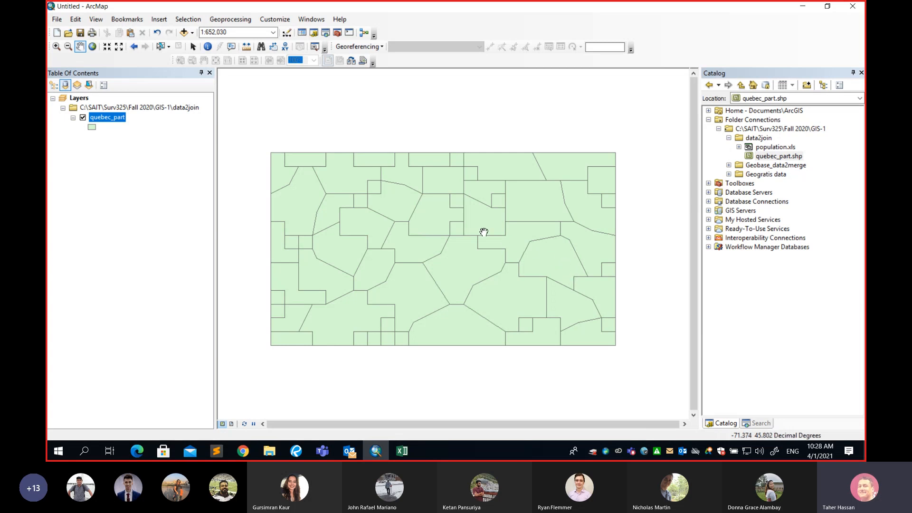
Replace quebec_part's light green fill with the Grassland pattern and select the layer
{"action": "left_click", "coordinate": [92, 127]}
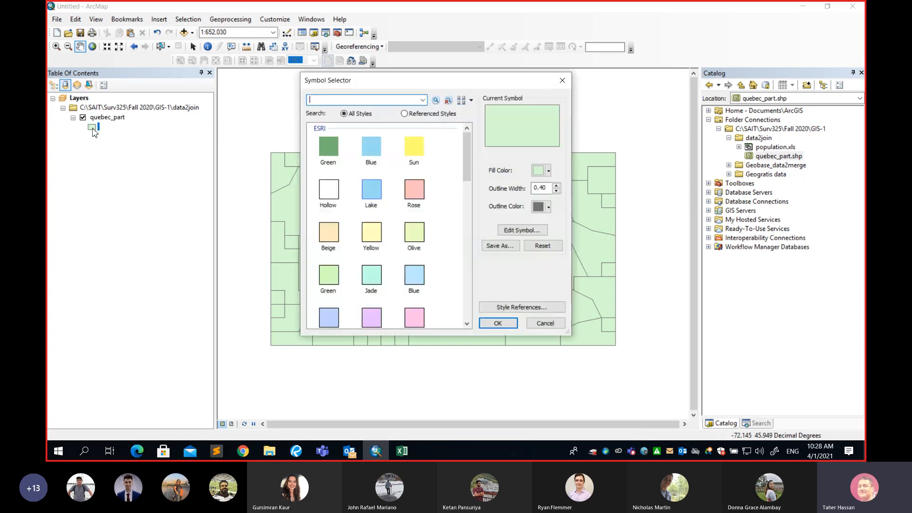
{"action": "left_click_drag", "start_coordinate": [467, 159], "coordinate": [466, 276]}
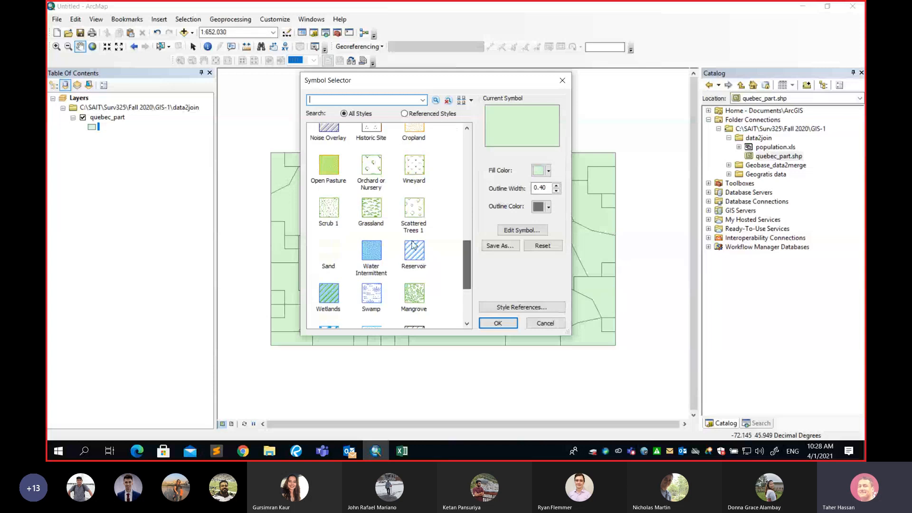
{"action": "left_click", "coordinate": [371, 209]}
{"action": "left_click", "coordinate": [490, 325]}
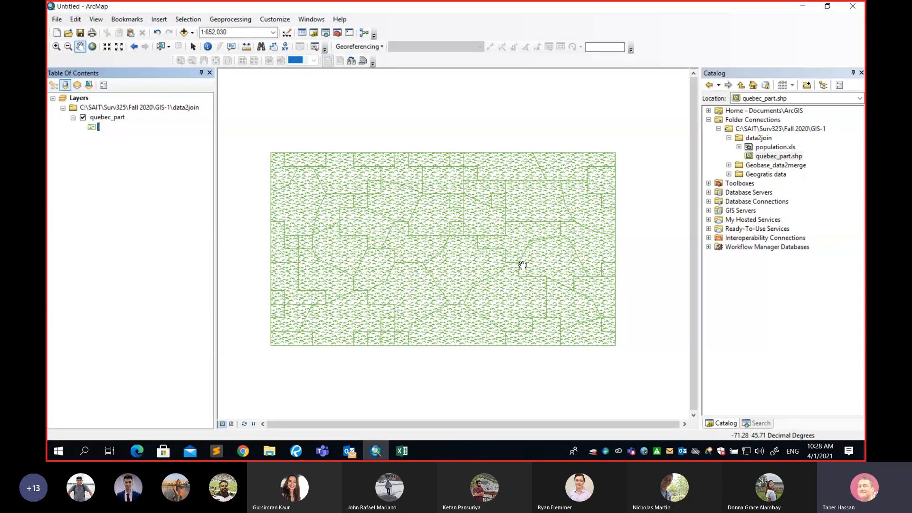
{"action": "left_click", "coordinate": [108, 119]}
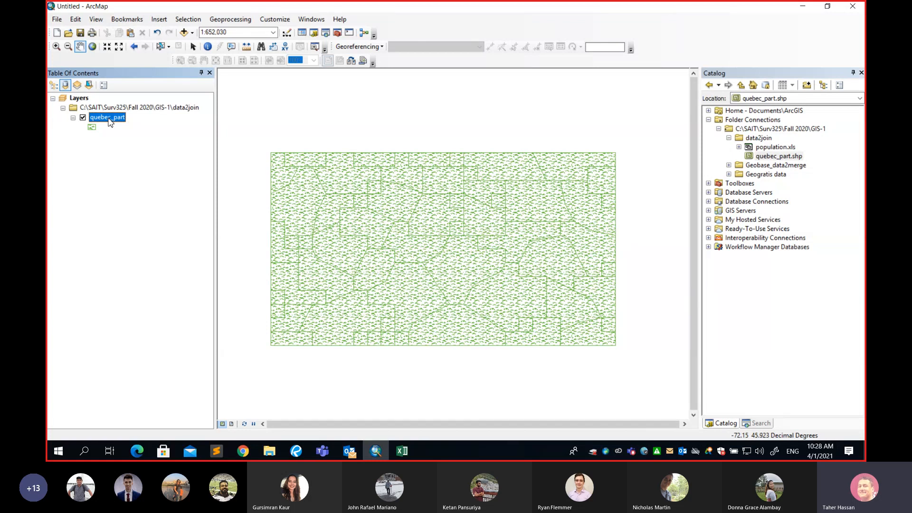
Open quebec_part's Layer Properties and review its Source tab extent and data source details
{"action": "right_click", "coordinate": [110, 122]}
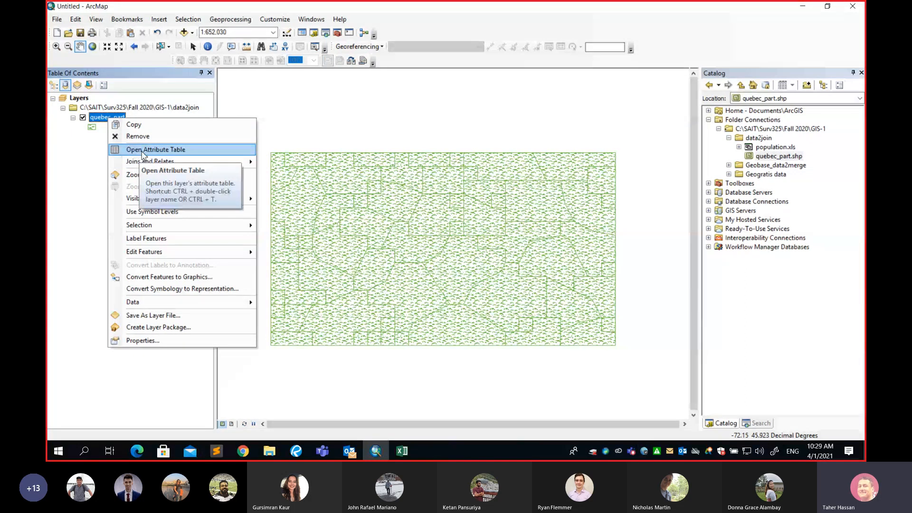
{"action": "mouse_move", "coordinate": [146, 167]}
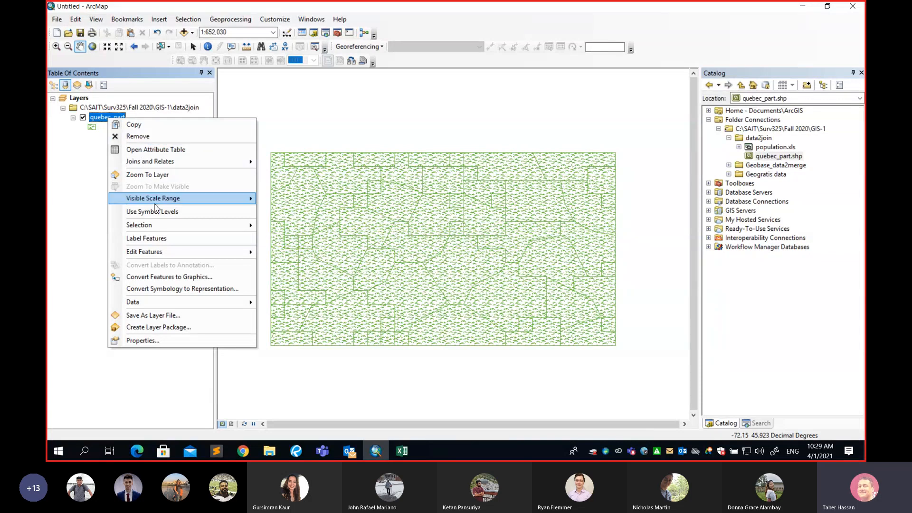
{"action": "left_click", "coordinate": [167, 341]}
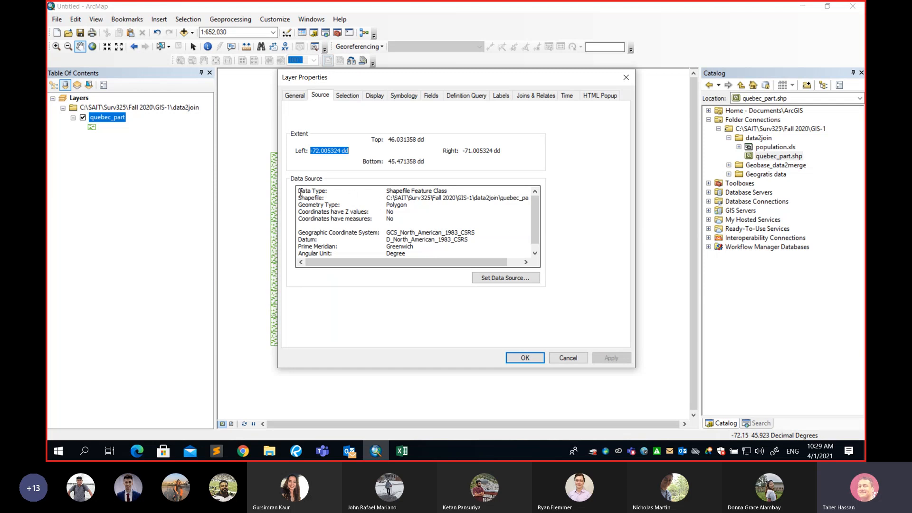
{"action": "left_click_drag", "start_coordinate": [300, 192], "coordinate": [413, 254]}
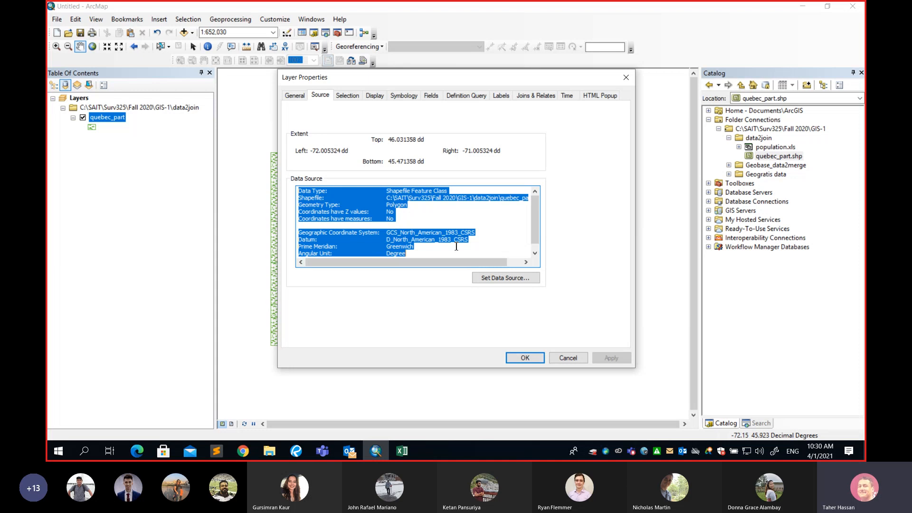
{"action": "mouse_move", "coordinate": [535, 215]}
{"action": "left_mouse_down"}
{"action": "mouse_move", "coordinate": [537, 239]}
{"action": "mouse_move", "coordinate": [534, 207]}
{"action": "left_mouse_up"}
Set quebec_part's symbology to Quantities > Graduated colors and open the Value field list
{"action": "left_click", "coordinate": [303, 97]}
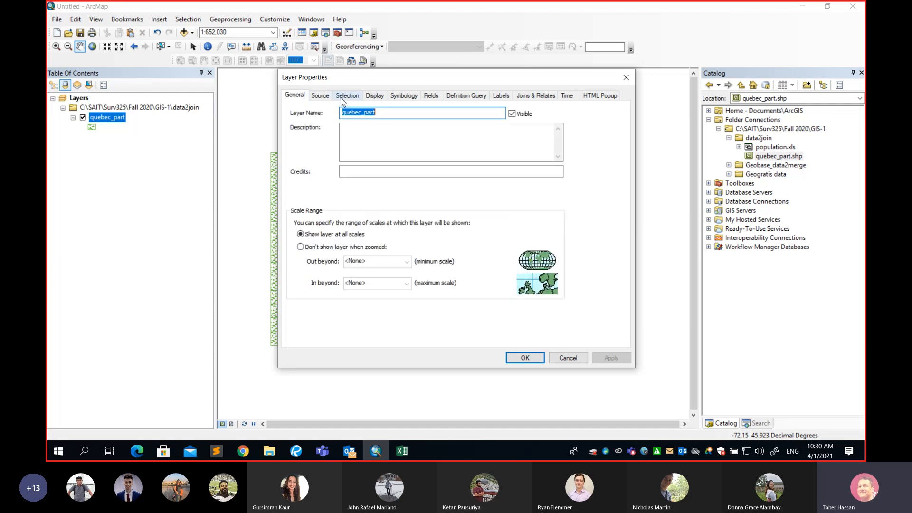
{"action": "left_click", "coordinate": [347, 97]}
{"action": "left_click", "coordinate": [376, 97]}
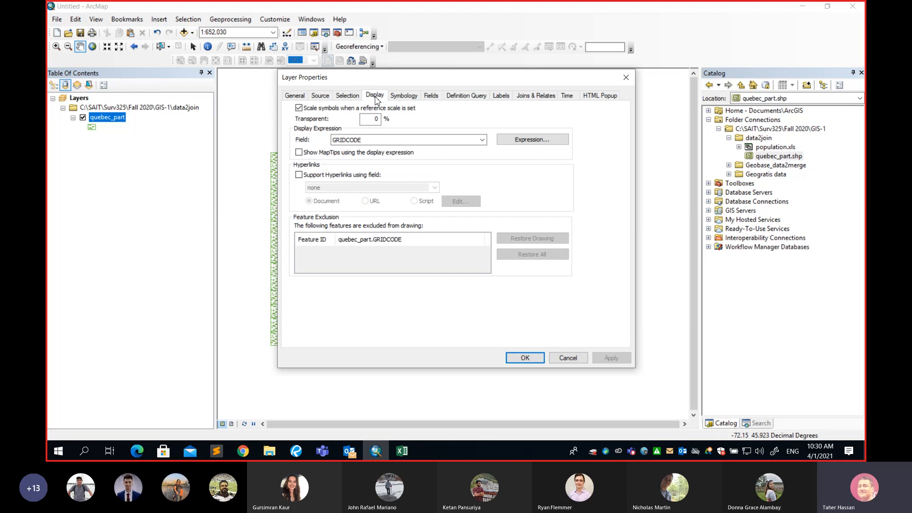
{"action": "left_click", "coordinate": [405, 97]}
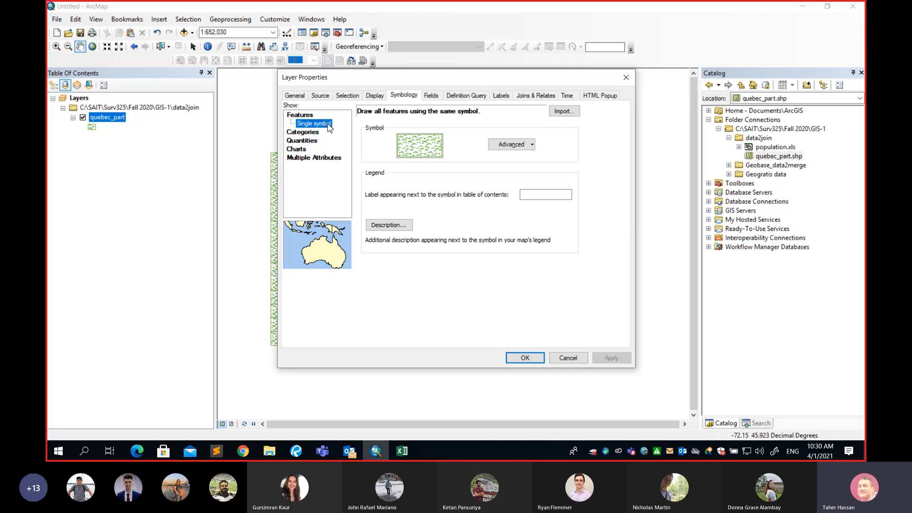
{"action": "left_click", "coordinate": [310, 143]}
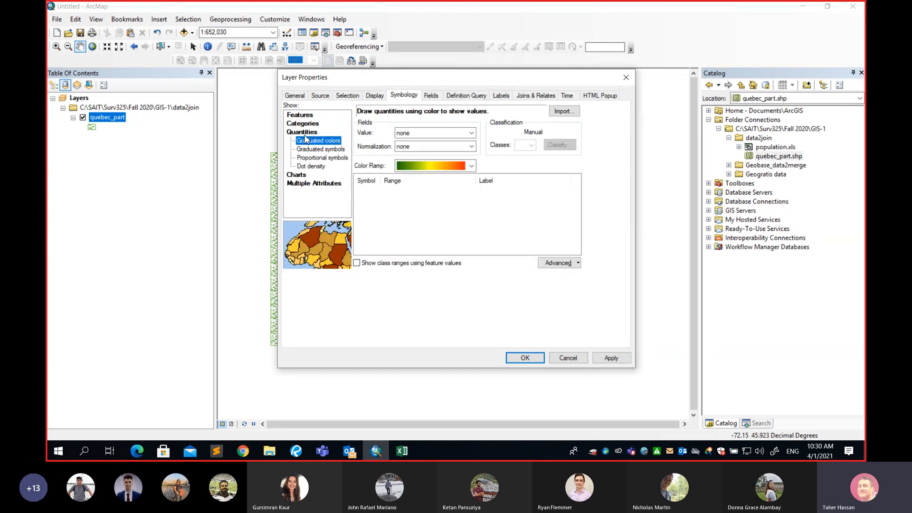
{"action": "left_click", "coordinate": [301, 116]}
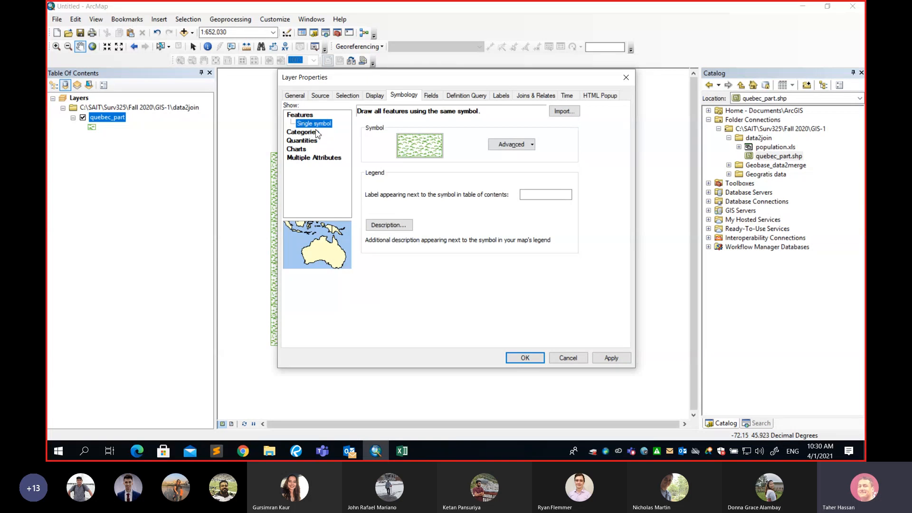
{"action": "left_click", "coordinate": [302, 142]}
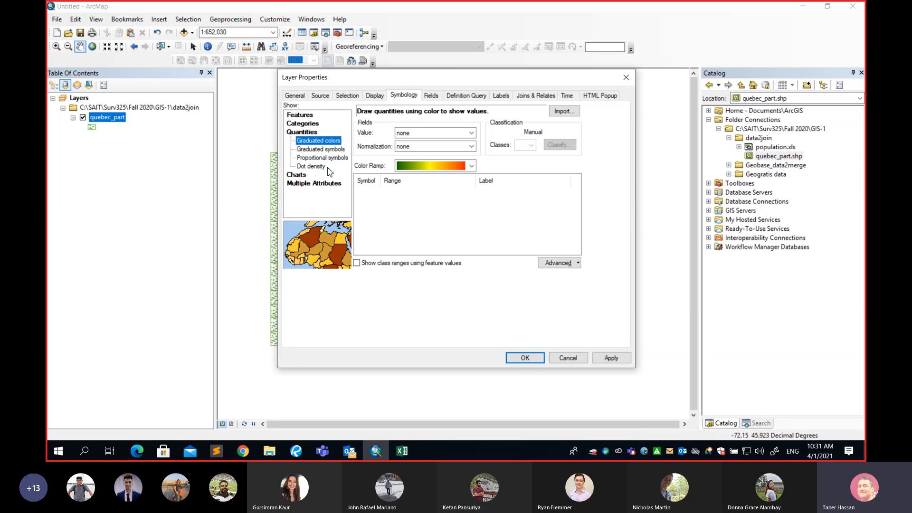
{"action": "left_click", "coordinate": [472, 134]}
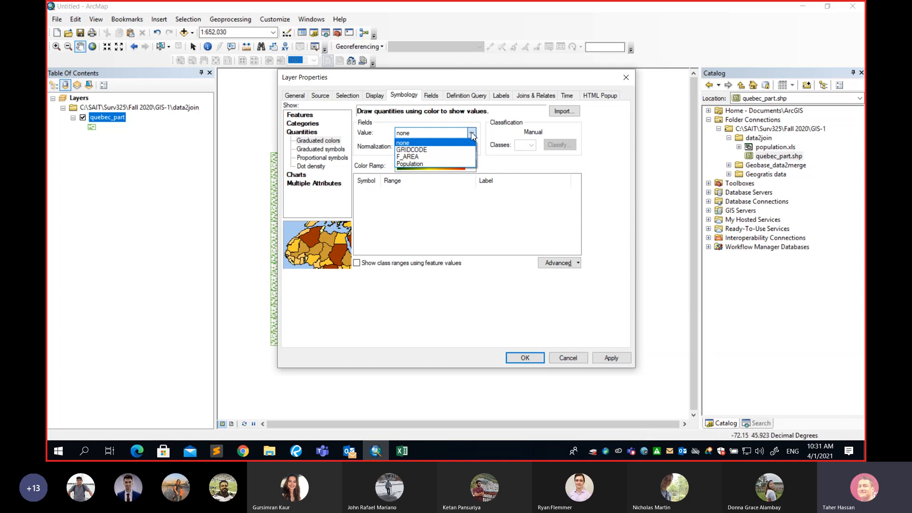
Choose Population as the value field, giving five Natural Breaks classes
{"action": "left_click", "coordinate": [419, 166]}
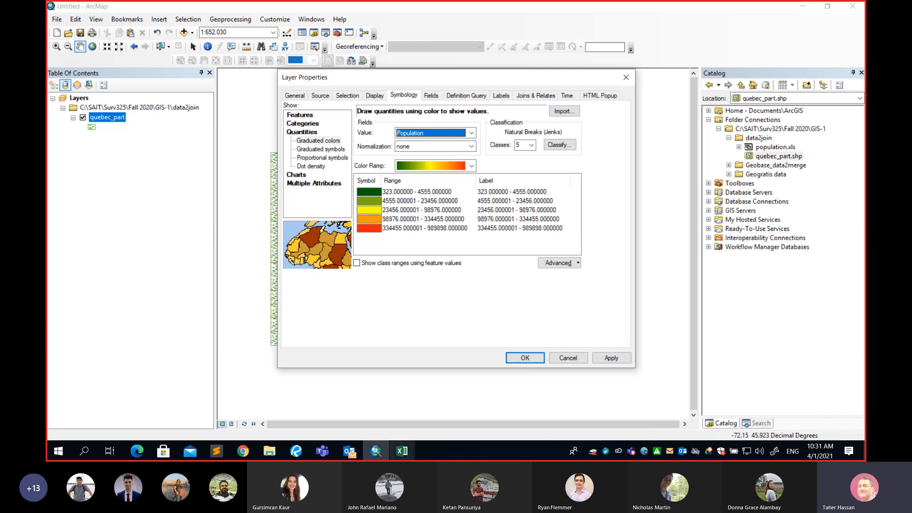
Bring up the Excel window previews from the taskbar
{"action": "left_click", "coordinate": [402, 450]}
In population.xls, select B2:B60 to confirm 59 values summing to 2036158, then return to ArcMap
{"action": "left_click", "coordinate": [432, 409]}
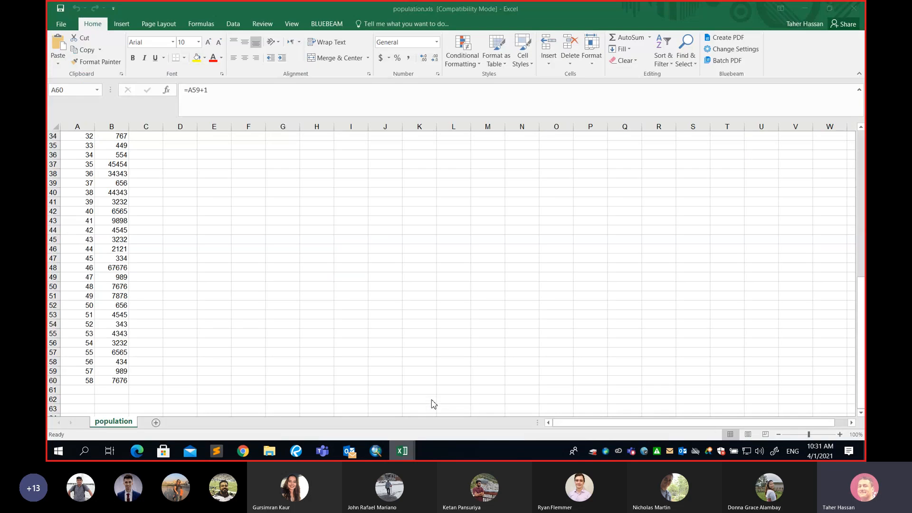
{"action": "scroll", "coordinate": [122, 223], "scroll_direction": "up", "scroll_amount": 7}
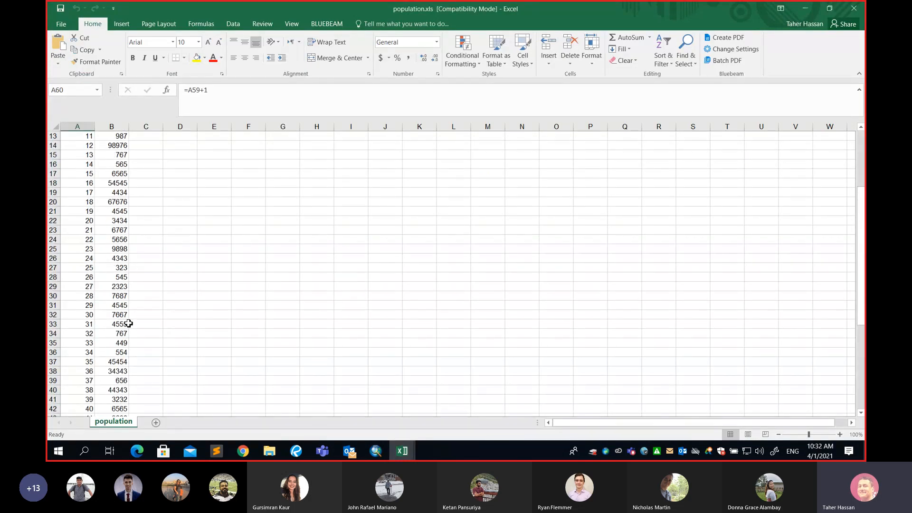
{"action": "scroll", "coordinate": [125, 324], "scroll_direction": "down", "scroll_amount": 5}
{"action": "scroll", "coordinate": [129, 323], "scroll_direction": "down", "scroll_amount": 3}
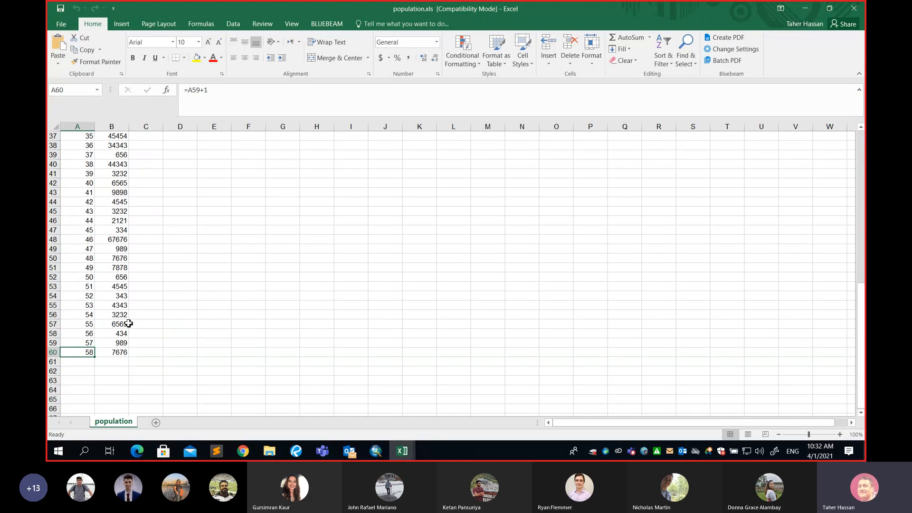
{"action": "left_click_drag", "start_coordinate": [115, 354], "coordinate": [115, 150]}
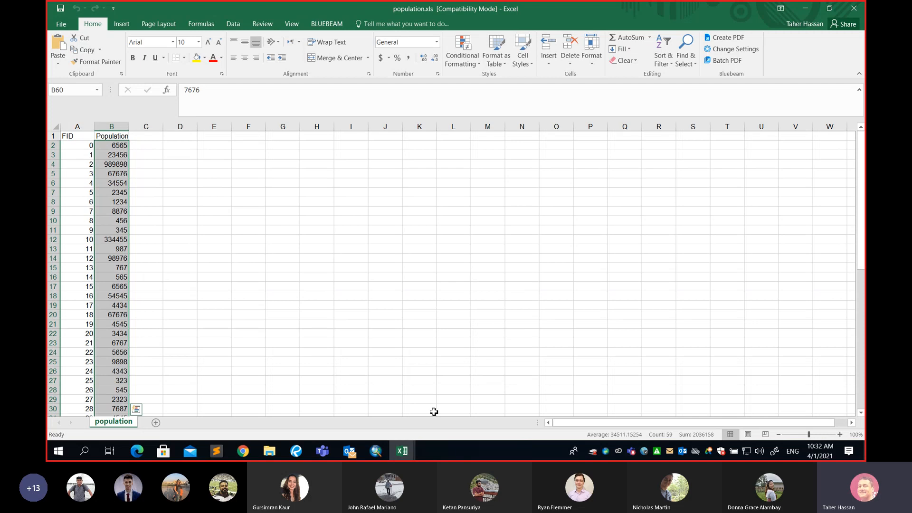
{"action": "left_click", "coordinate": [376, 451]}
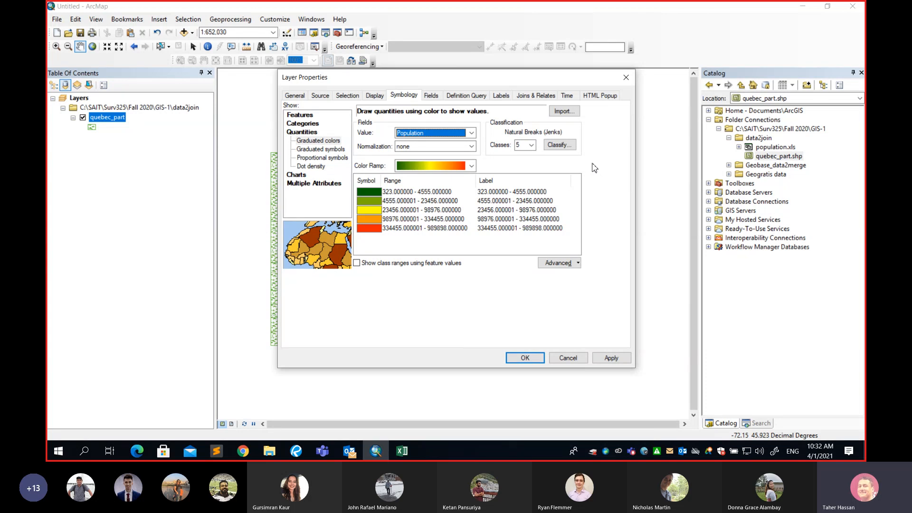
{"action": "left_click", "coordinate": [532, 146]}
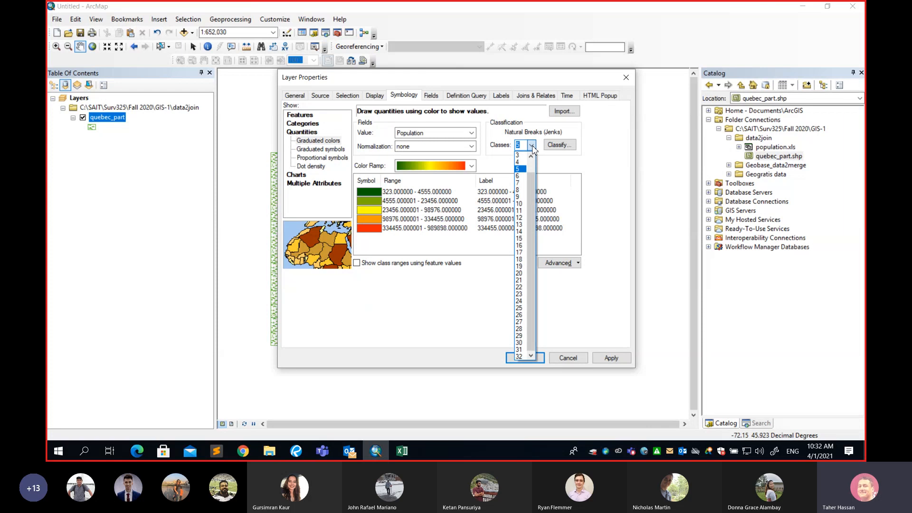
{"action": "mouse_move", "coordinate": [532, 192]}
{"action": "left_mouse_down"}
{"action": "mouse_move", "coordinate": [531, 174]}
{"action": "mouse_move", "coordinate": [532, 203]}
{"action": "mouse_move", "coordinate": [526, 175]}
{"action": "mouse_move", "coordinate": [529, 192]}
{"action": "mouse_move", "coordinate": [529, 184]}
{"action": "left_mouse_up"}
{"action": "left_click", "coordinate": [523, 176]}
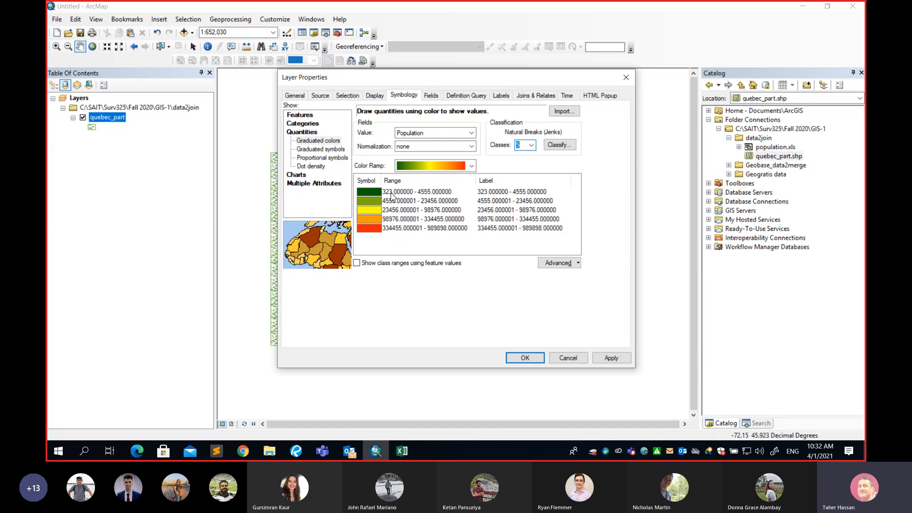
{"action": "left_click", "coordinate": [391, 195]}
{"action": "left_click", "coordinate": [369, 194]}
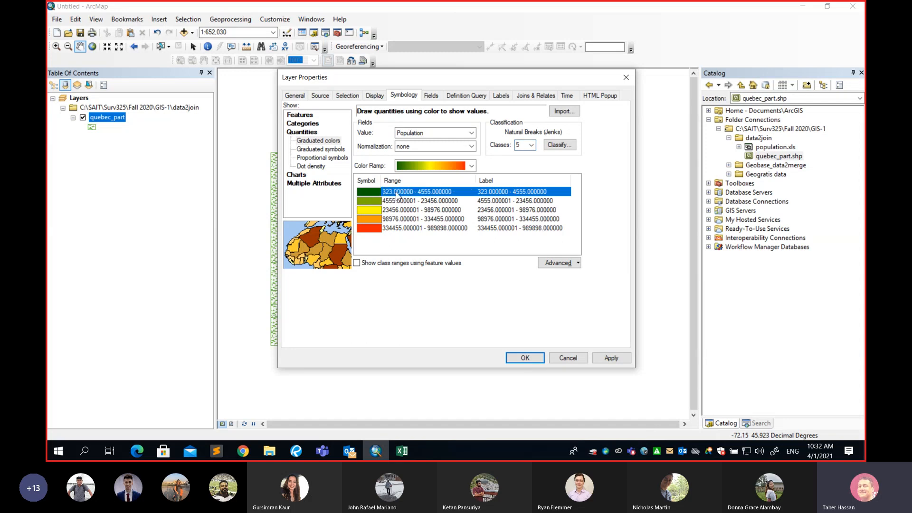